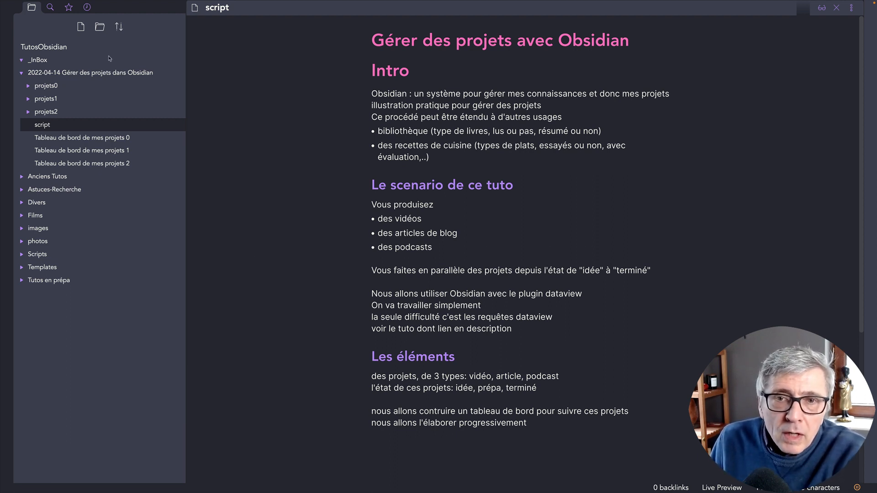
Expand the projets0 folder and look through its podcast, article, video and Untitled notes, plus the script note
left_click(41, 87)
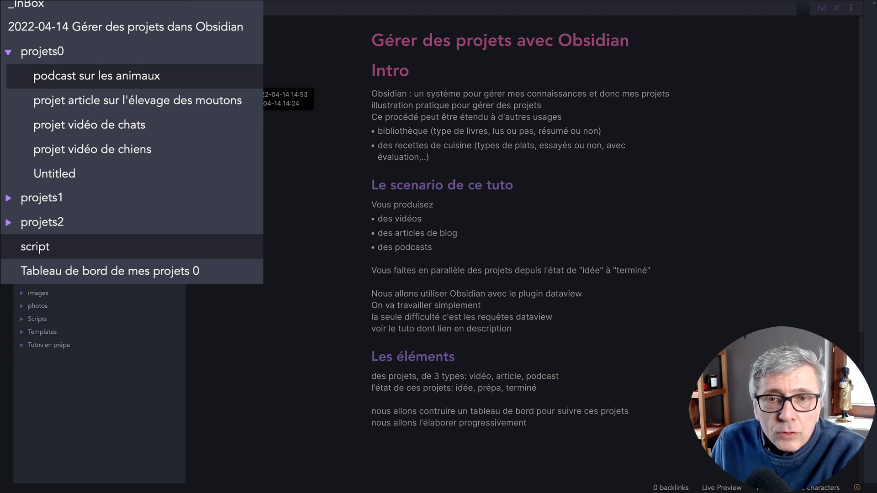
left_click(97, 75)
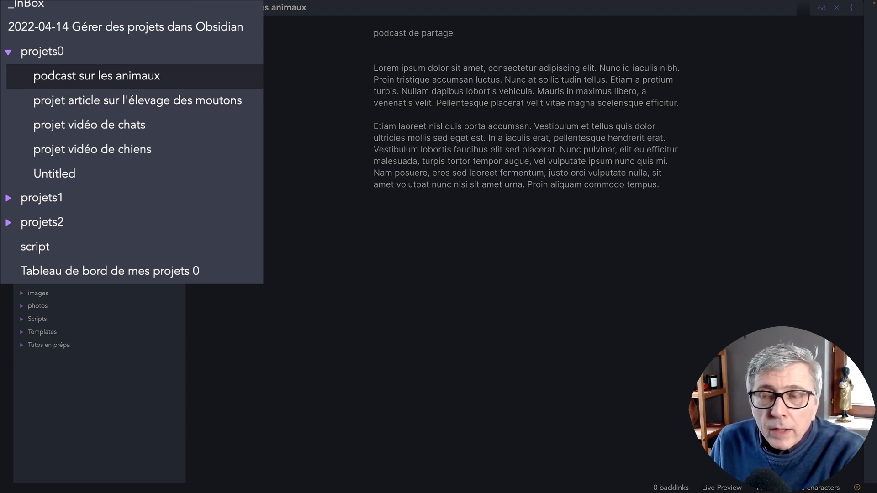
left_click(137, 100)
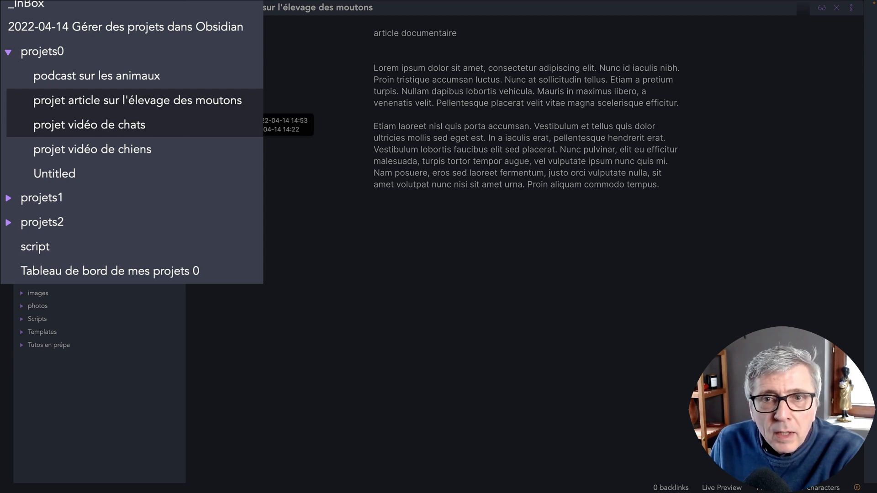
left_click(137, 124)
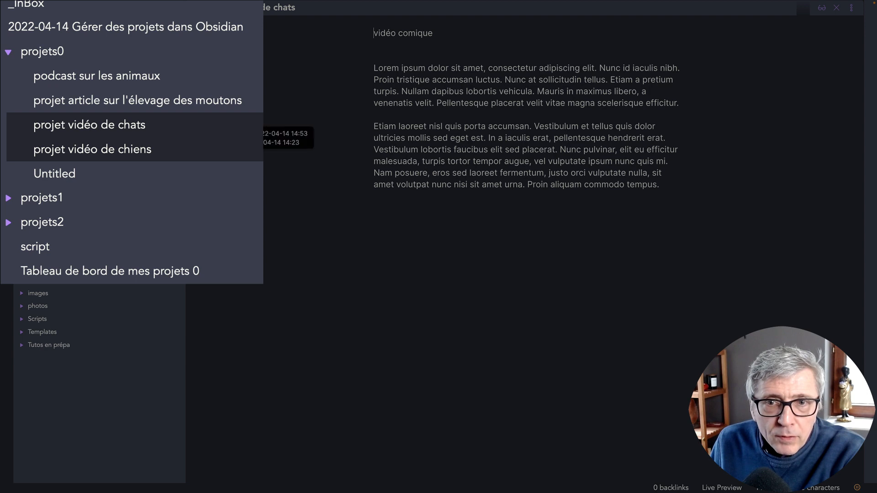
left_click(137, 149)
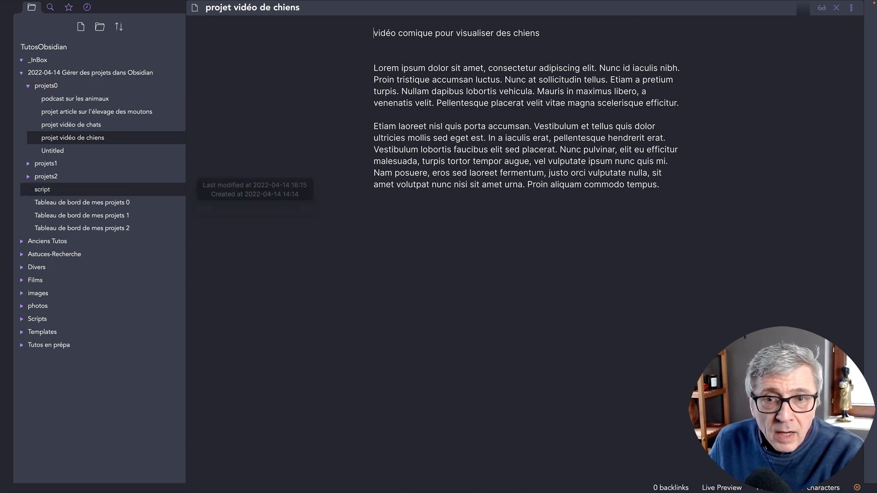
left_click(42, 189)
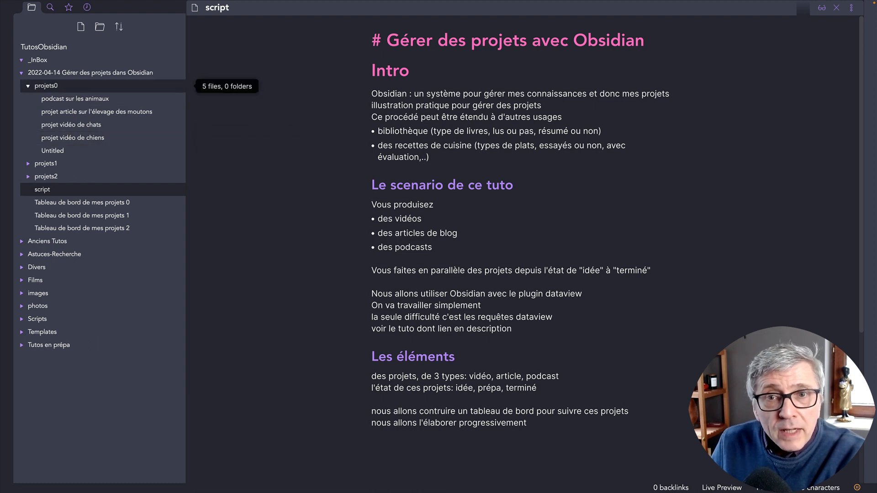
left_click(52, 151)
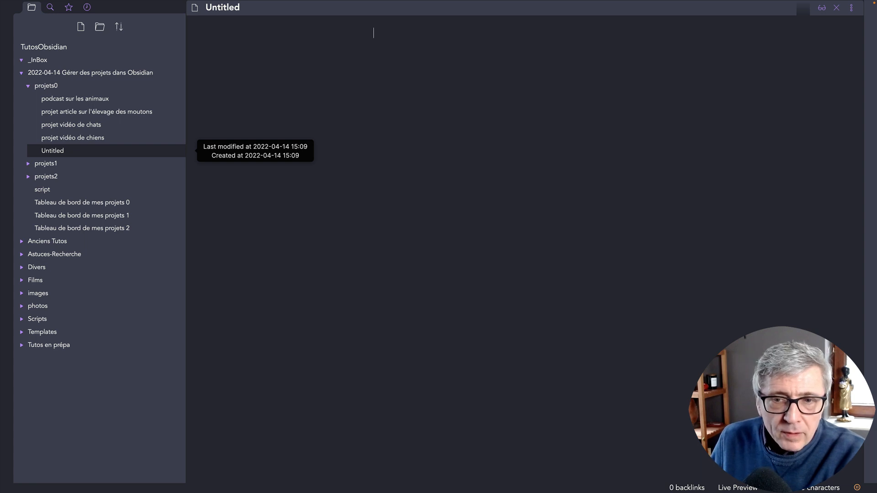
Open the note Tableau de bord de mes projets 0 and examine the Dataview list query behind its project list
left_click(82, 203)
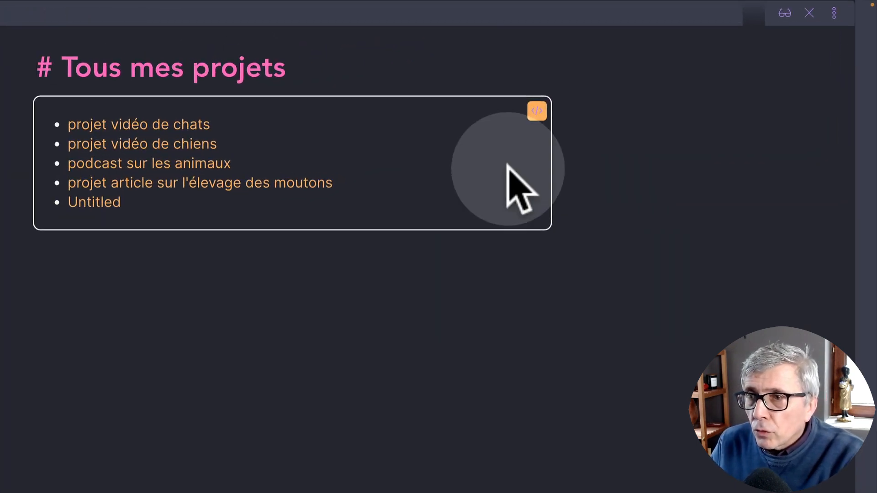
left_click(537, 111)
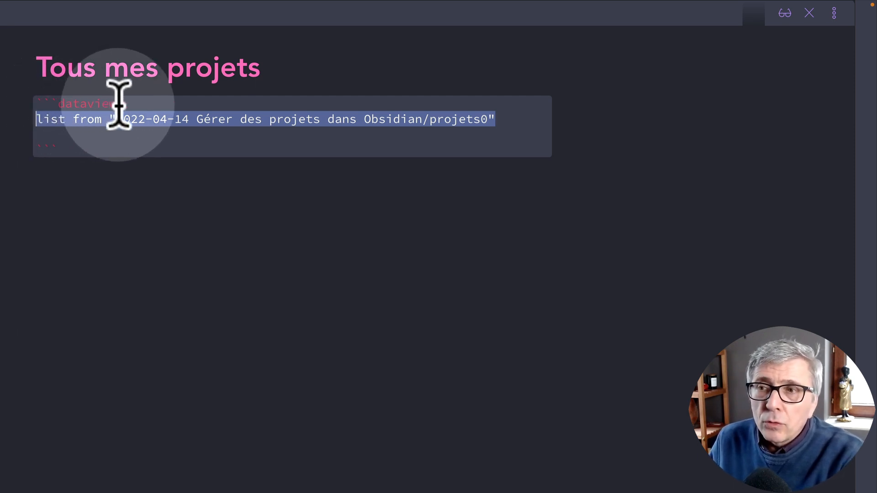
left_click_drag(69, 151, 26, 146)
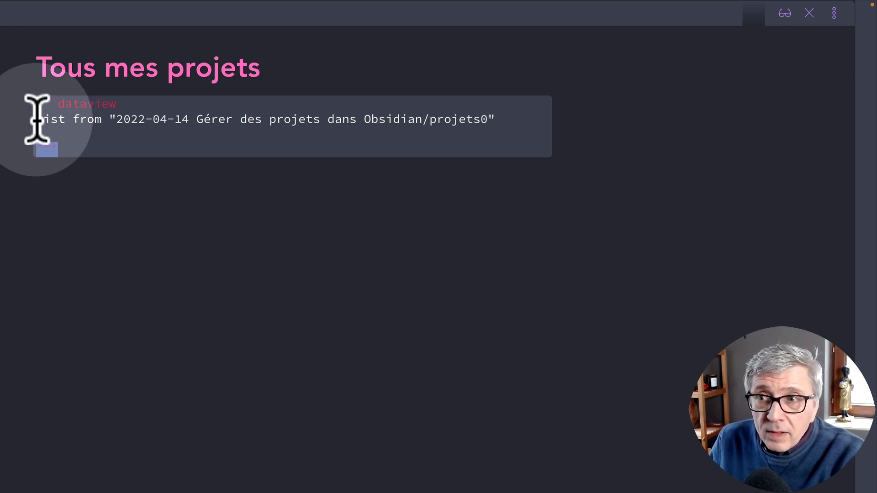
left_click_drag(37, 119, 64, 121)
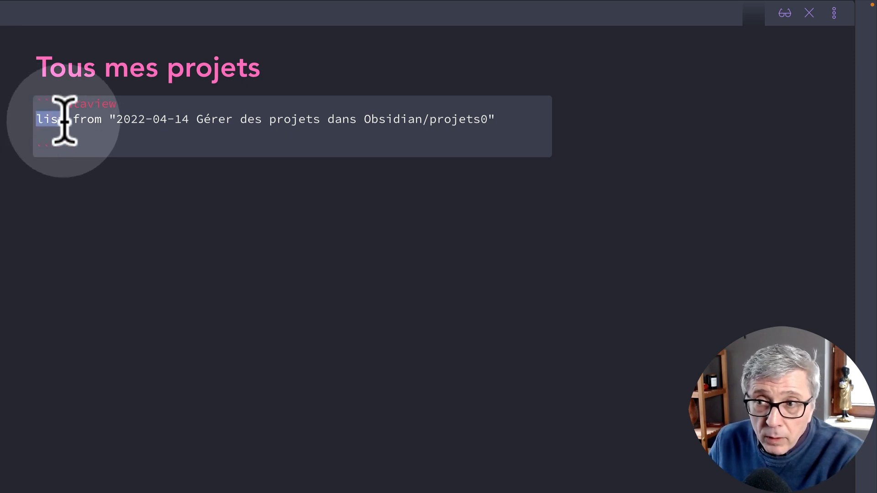
left_click_drag(64, 122, 495, 123)
left_click(111, 118)
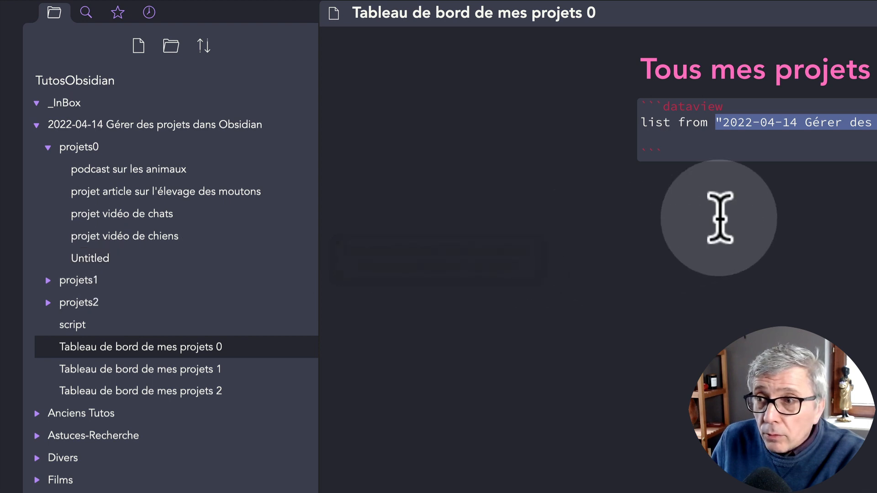
left_click(719, 218)
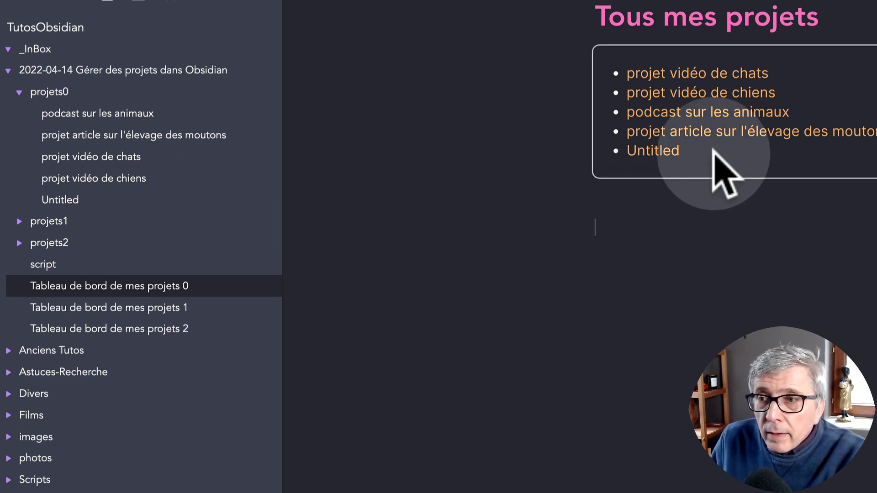
mouse_move(637, 151)
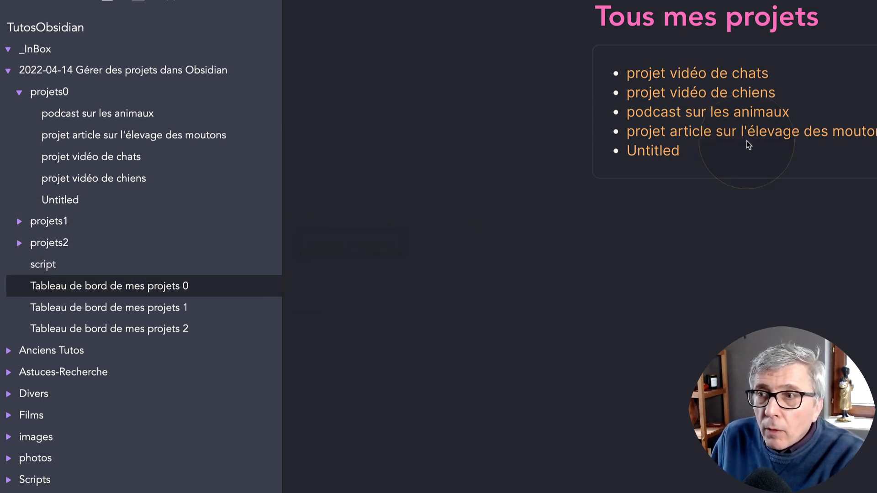
Review the podcast sur les animaux, projet vidéo de chats and projet vidéo de chiens notes in projets0 again
left_click(87, 113)
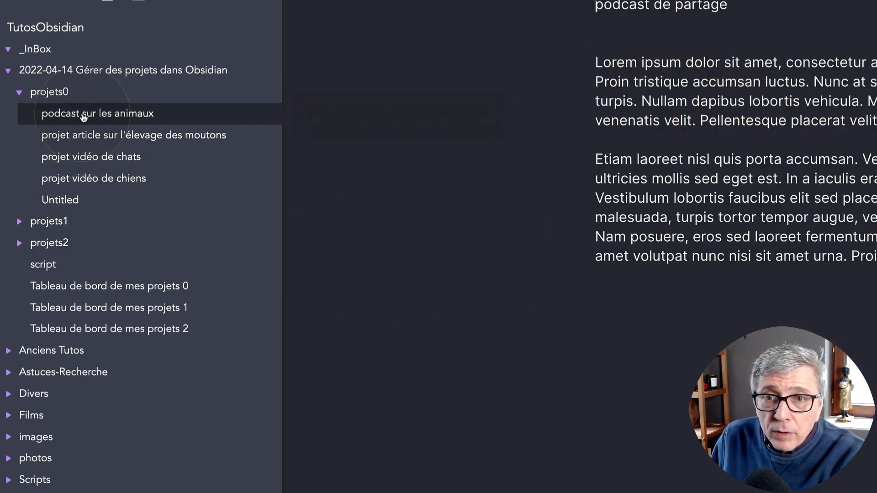
left_click(84, 158)
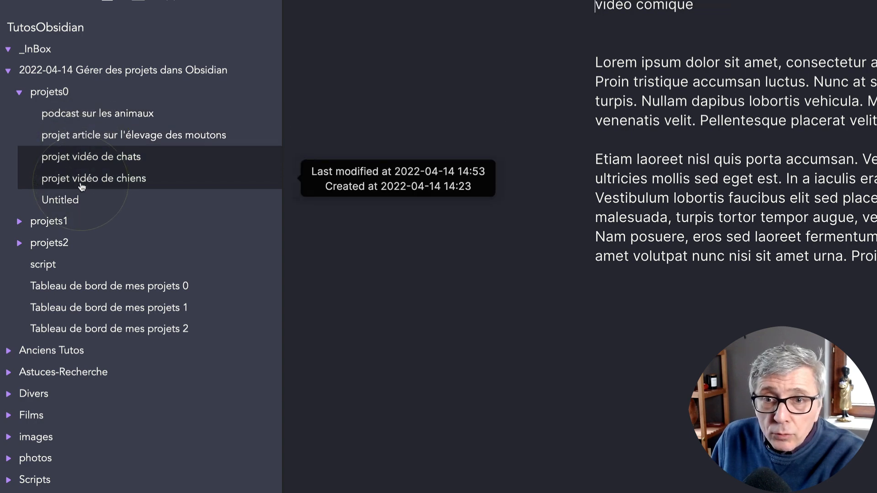
left_click(82, 185)
Expand the projets1 folder and check each of its notes for the #projet tag
left_click(27, 224)
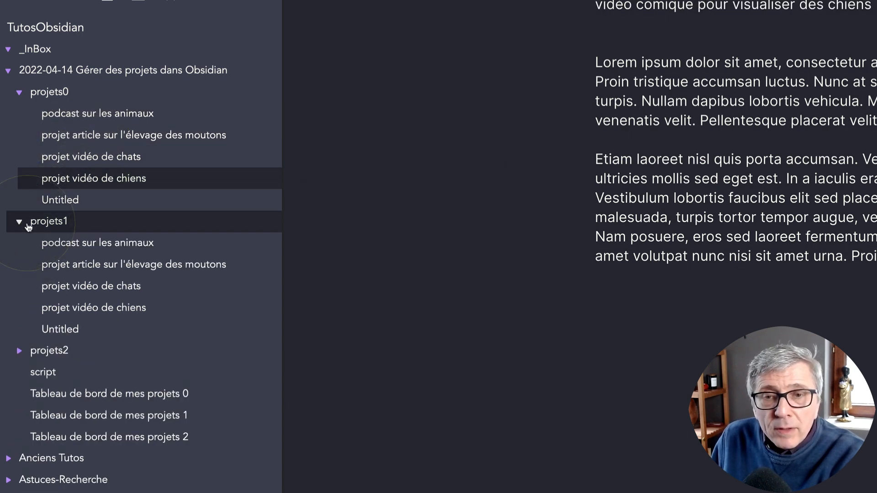
left_click(53, 241)
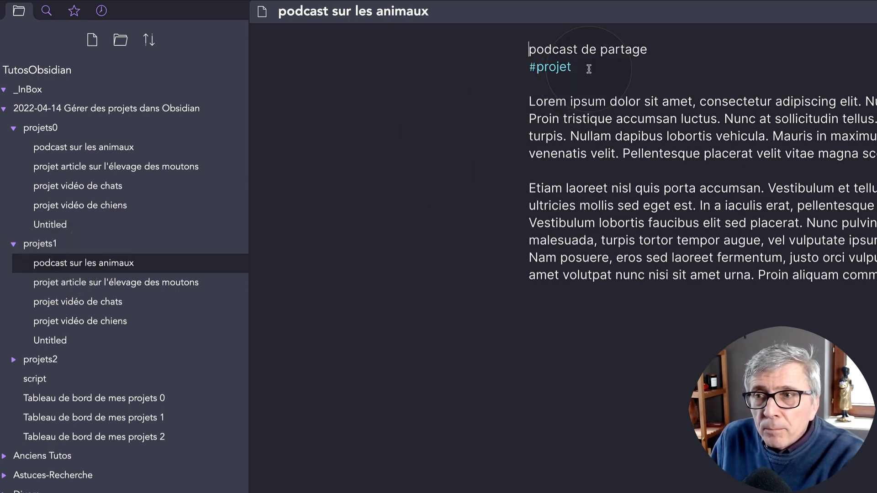
left_click_drag(589, 69, 527, 69)
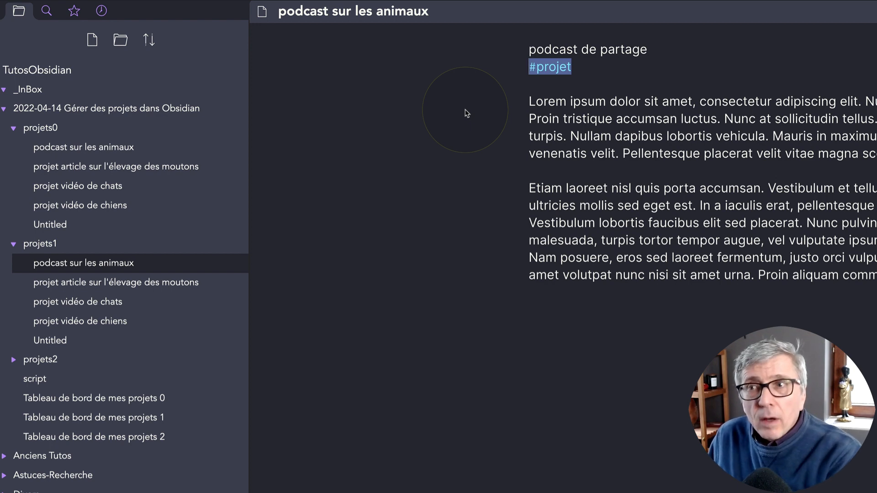
left_click_drag(583, 68, 531, 69)
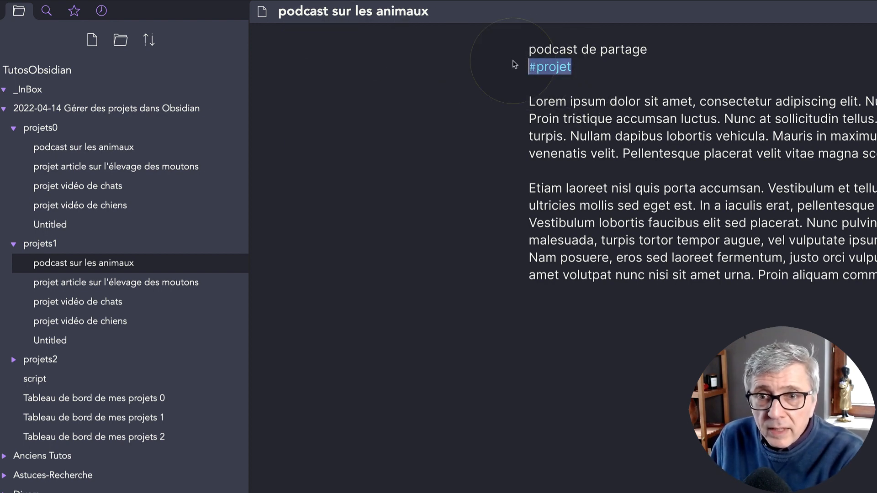
left_click(53, 285)
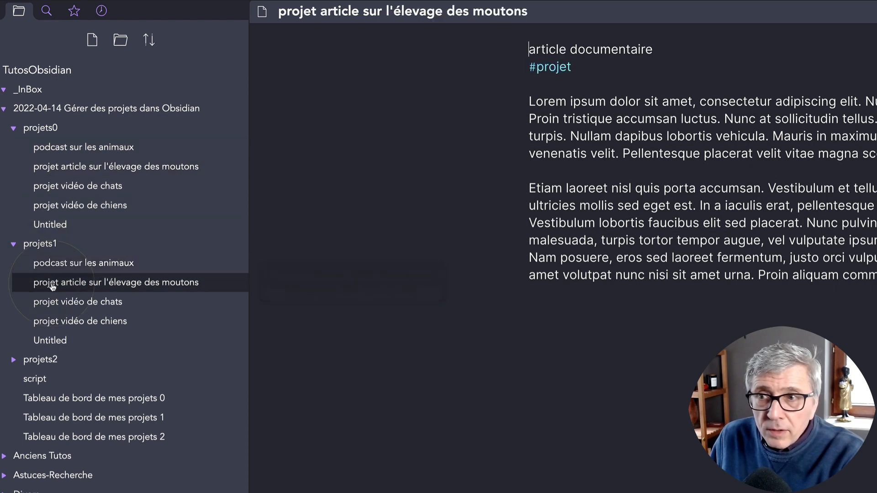
left_click(64, 307)
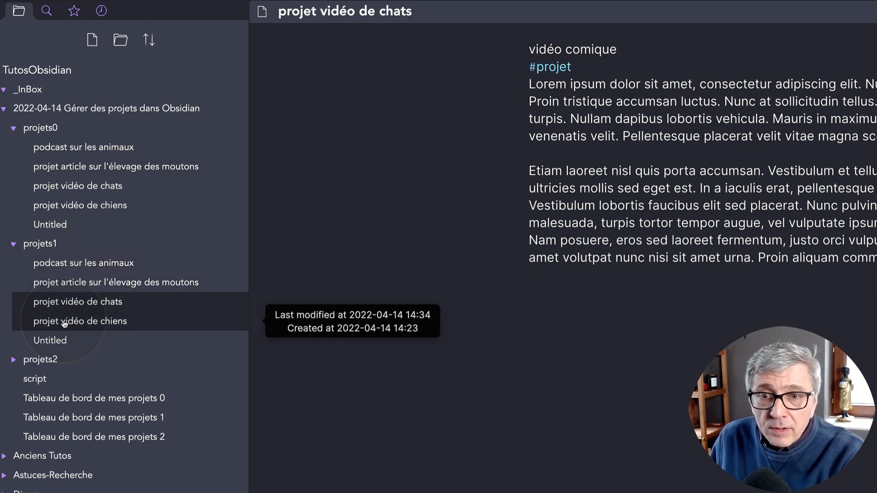
left_click(64, 323)
left_click(51, 346)
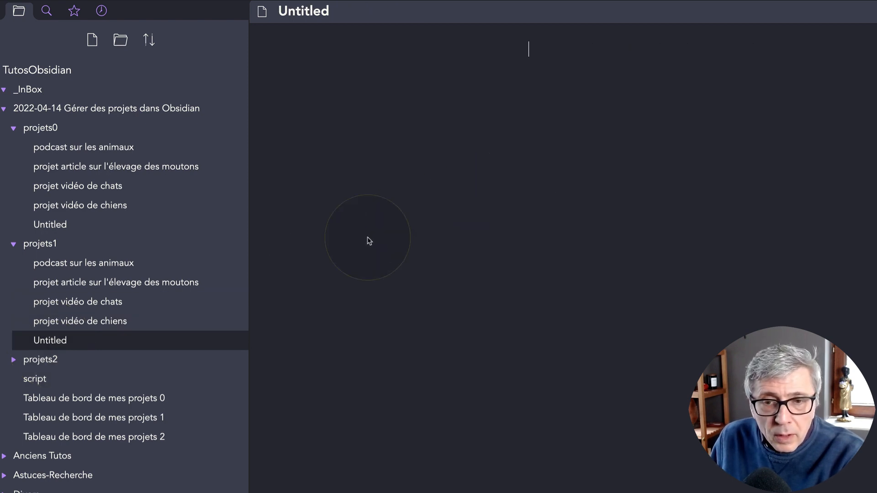
Open Tableau de bord de mes projets 1 and examine how its Dataview query combines the projets1 folder with the #projet tag
left_click(89, 419)
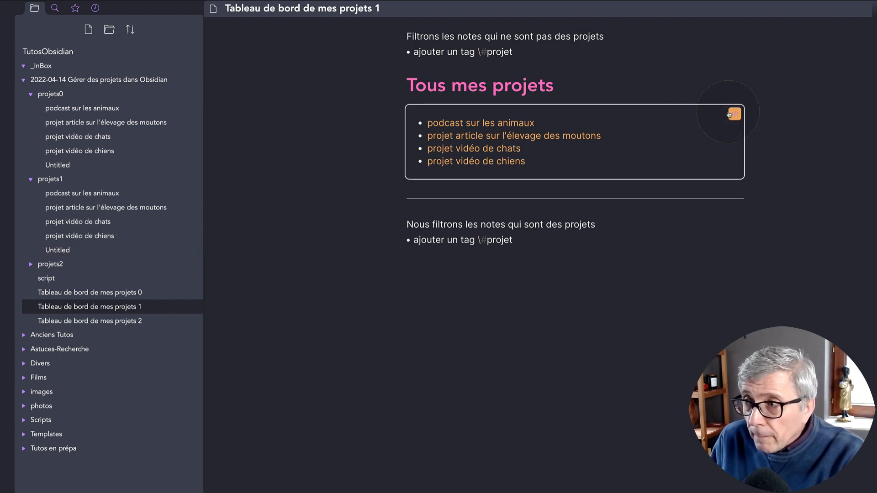
left_click(735, 114)
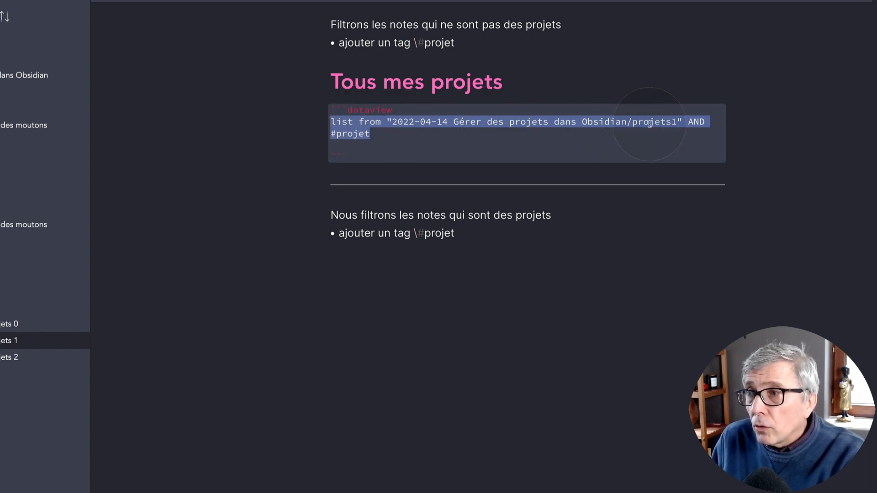
double_click(698, 122)
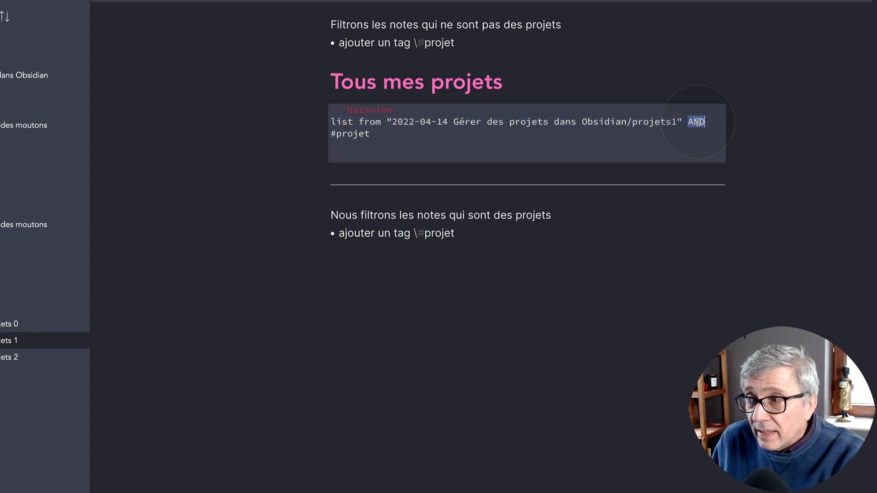
left_click(331, 134)
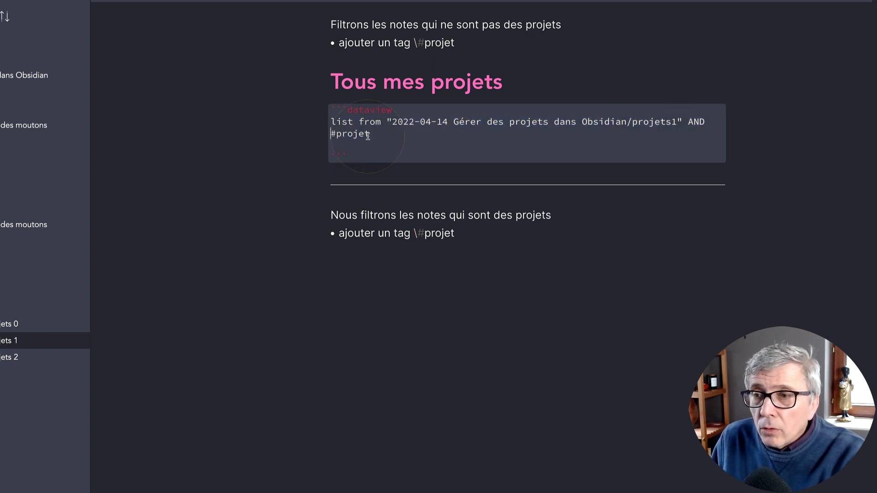
left_click_drag(369, 135, 327, 136)
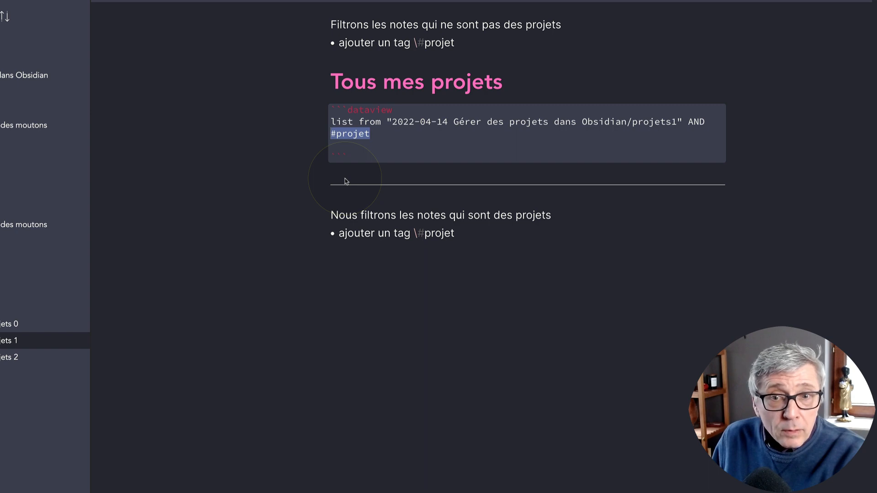
left_click(458, 268)
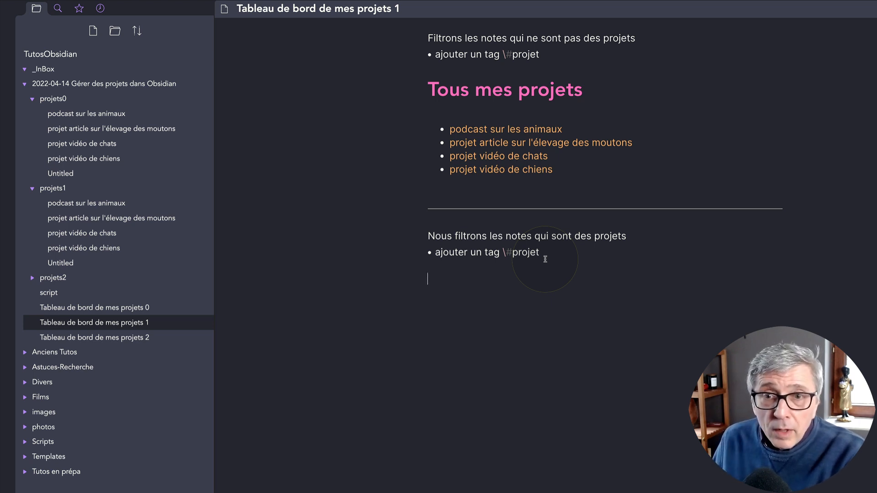
Create a note named projet article sauterelles in the projets1 folder and fill it with lorem ipsum placeholder text
right_click(89, 160)
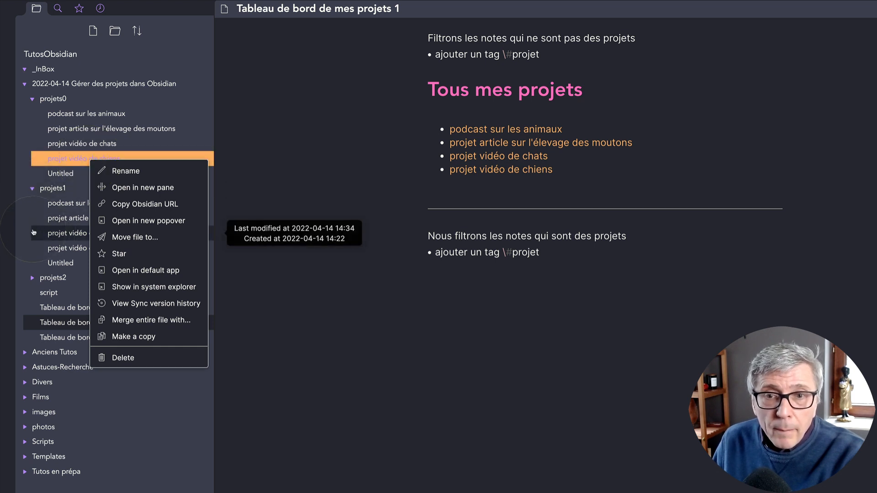
left_click(409, 321)
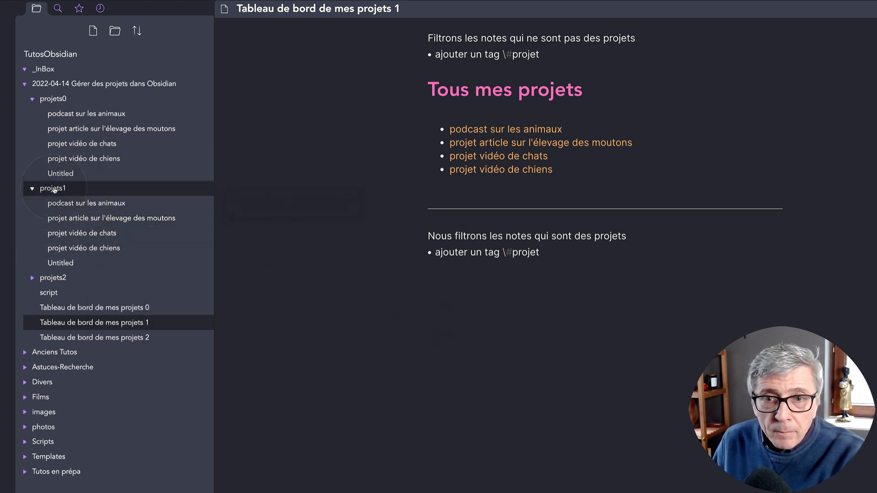
right_click(55, 191)
left_click(90, 201)
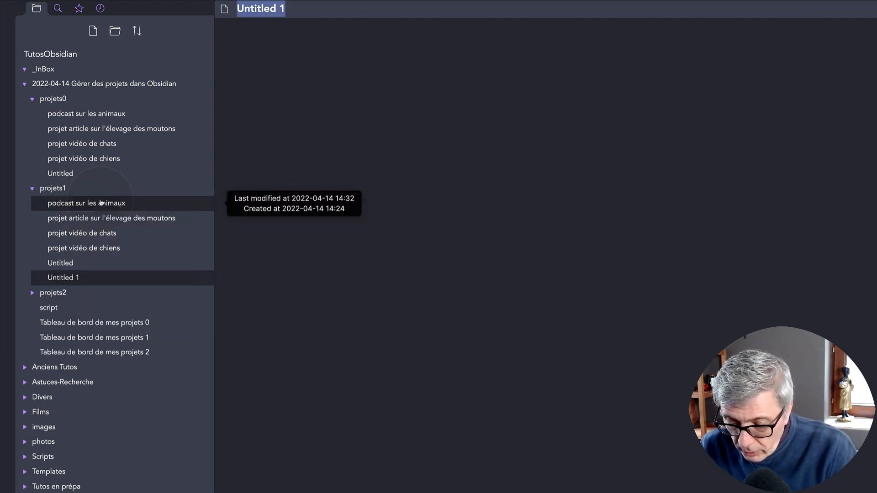
type("projet ")
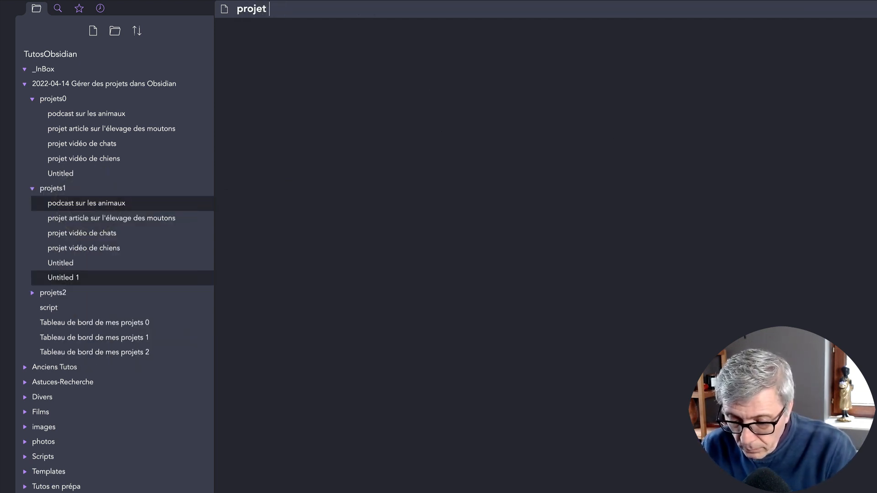
type("article")
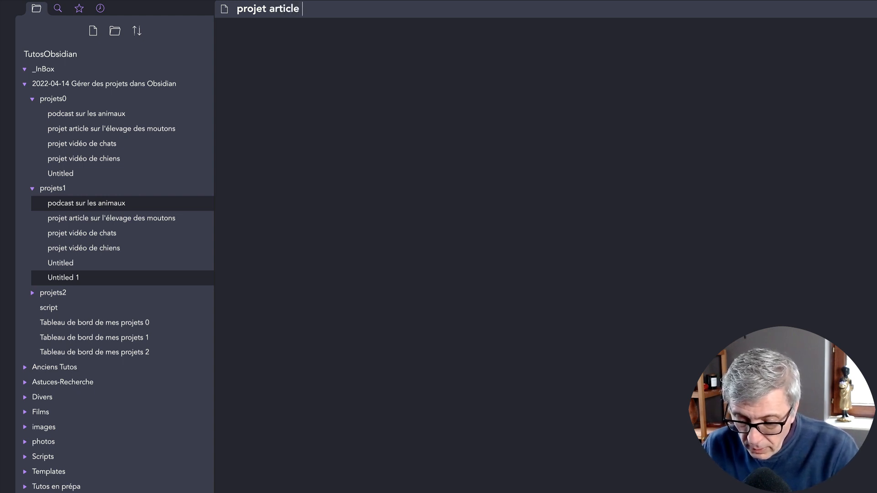
type(" sauterelle")
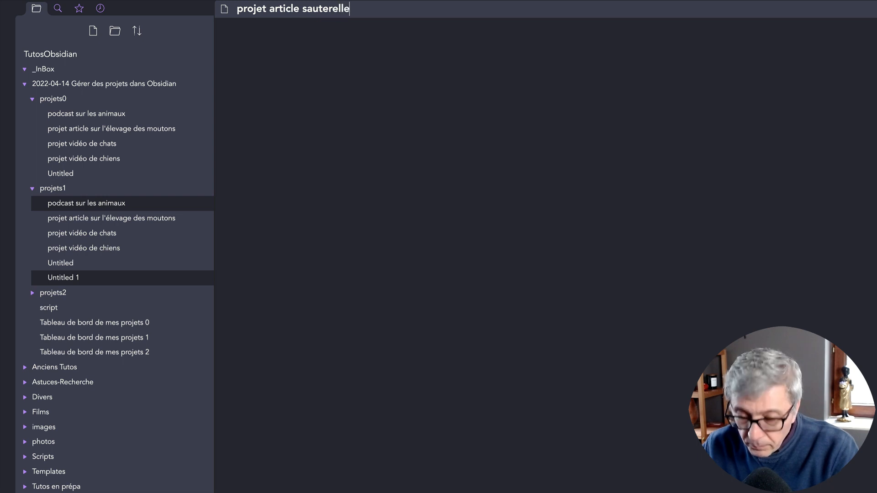
type("s")
left_click(577, 47)
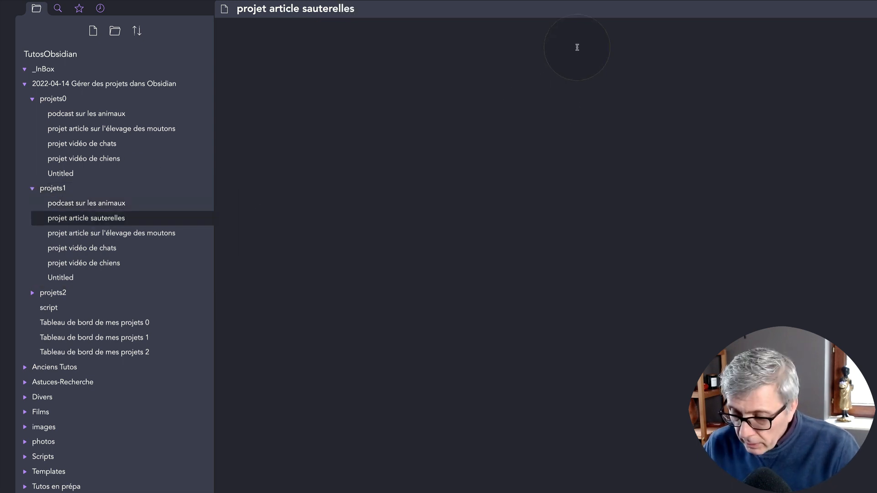
type(">lorem")
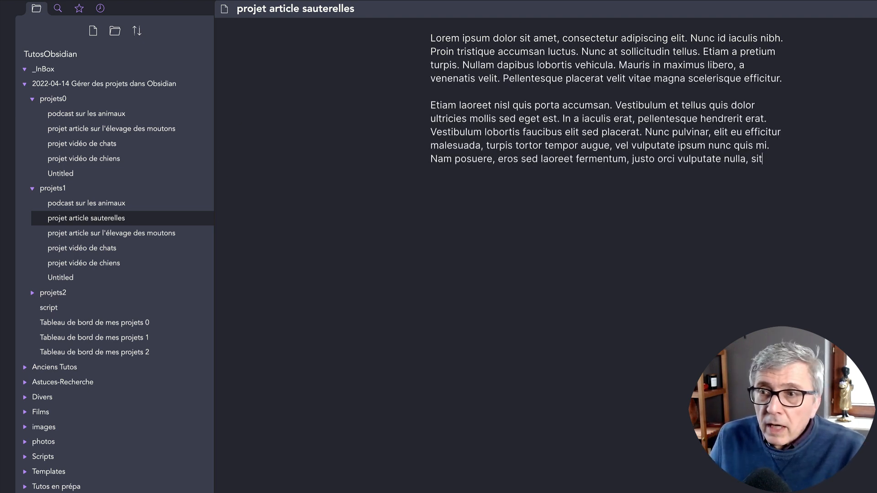
Check Tableau de bord de mes projets 1, and insert an empty line above the text of projet article sauterelles
left_click(137, 338)
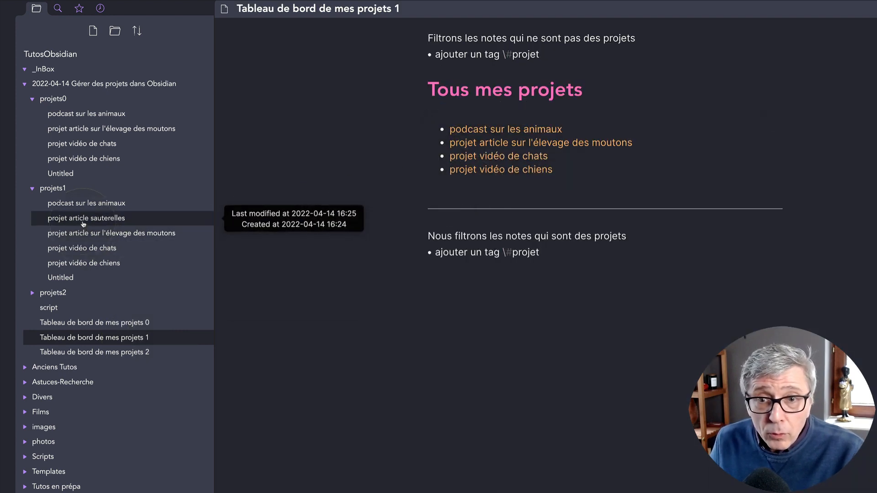
left_click(85, 218)
key("Return")
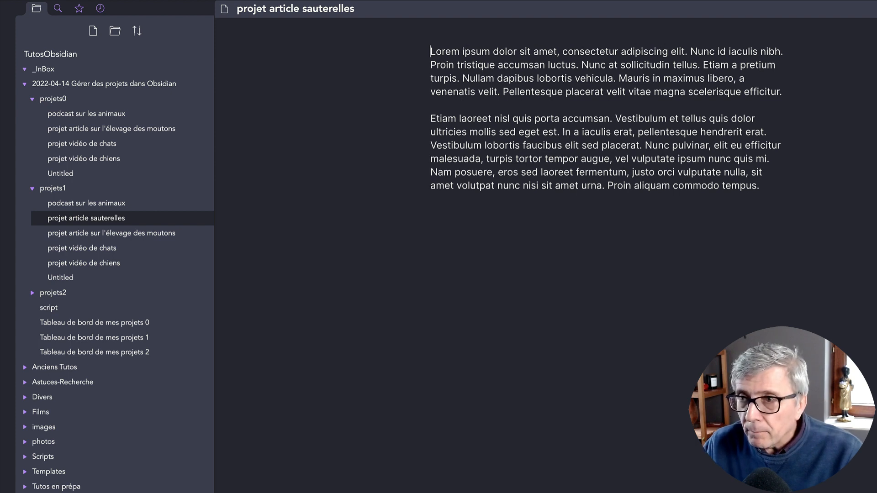
Insert the #projet tag on the note's empty first line and delete it again
key("Up")
type("#")
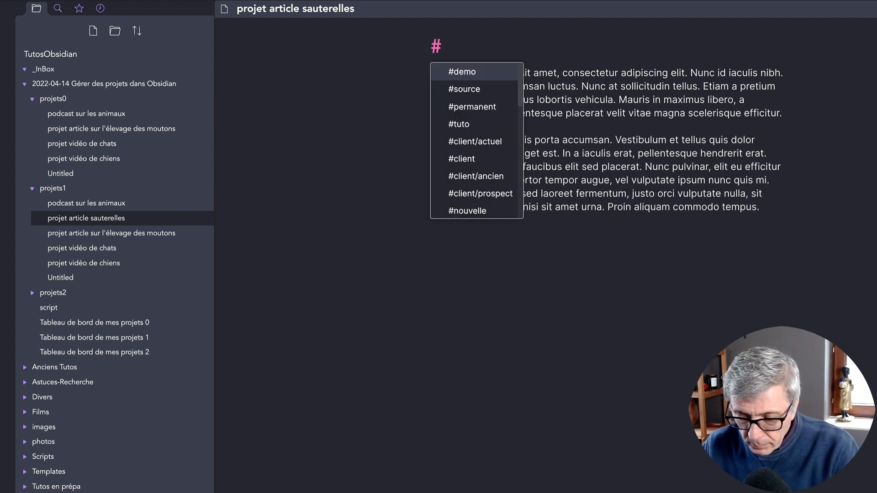
type("pro")
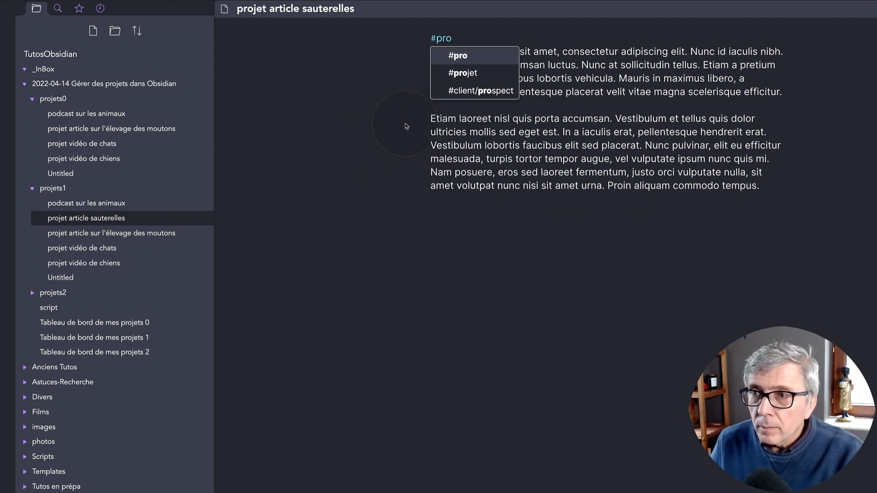
key("Up")
key("Up")
key("Return")
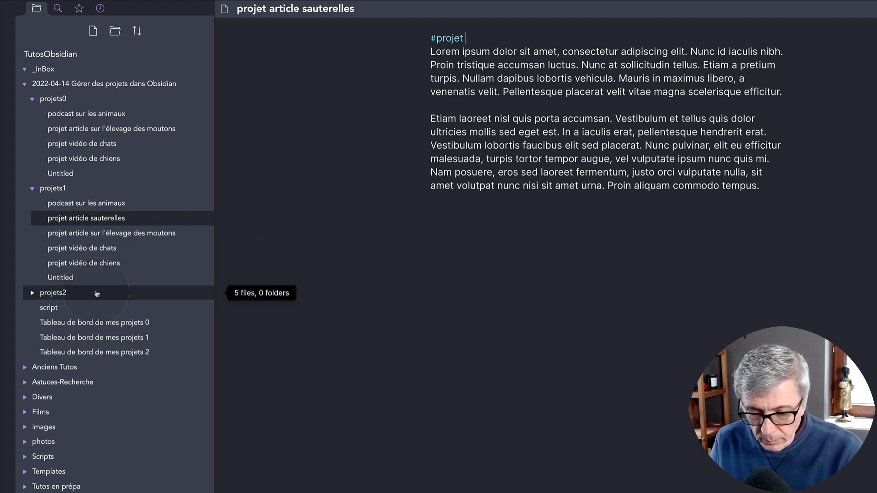
left_click_drag(471, 39, 422, 40)
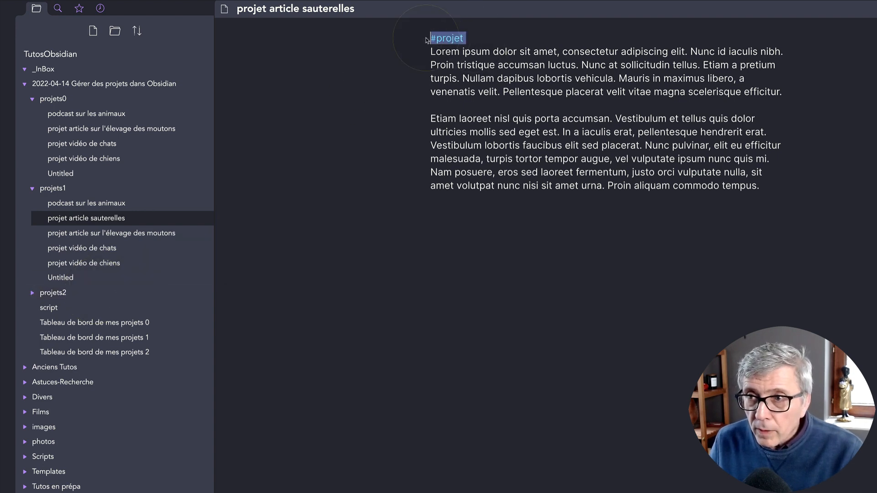
key("BackSpace")
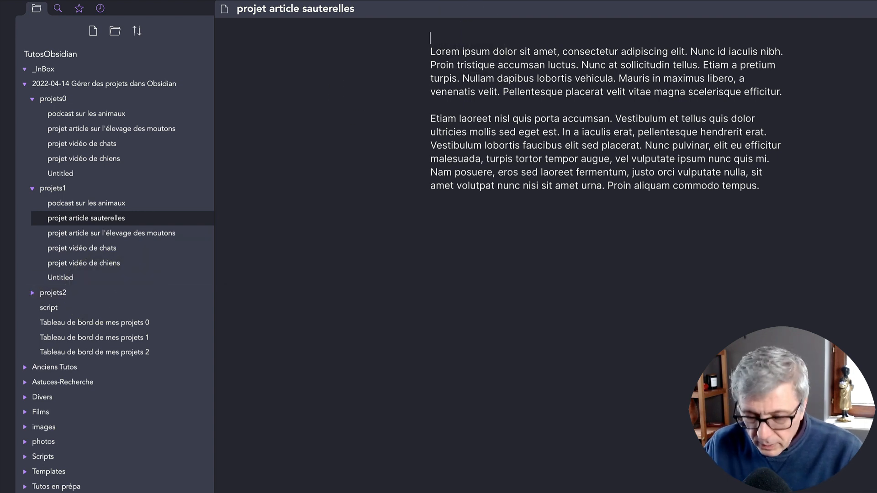
Open Tableau de bord de mes projets 1 beside the note and add the #projet tag on the note's first line
left_click(128, 339, "ctrl")
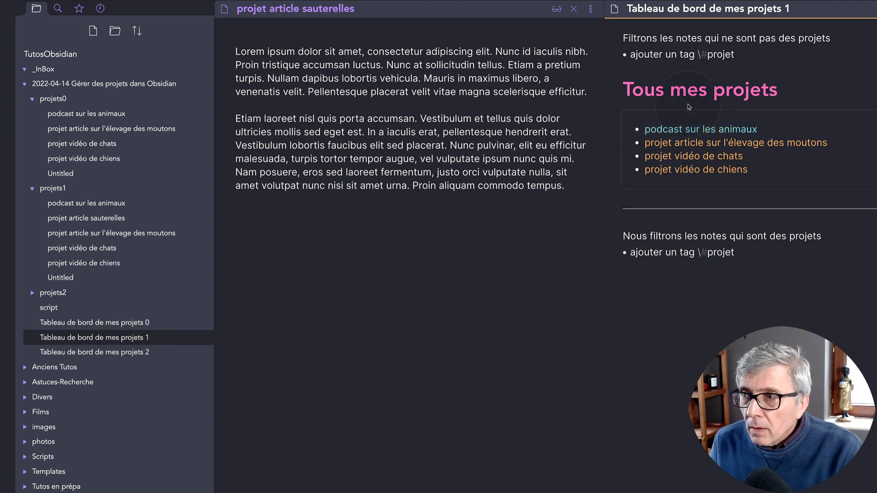
left_click(261, 37)
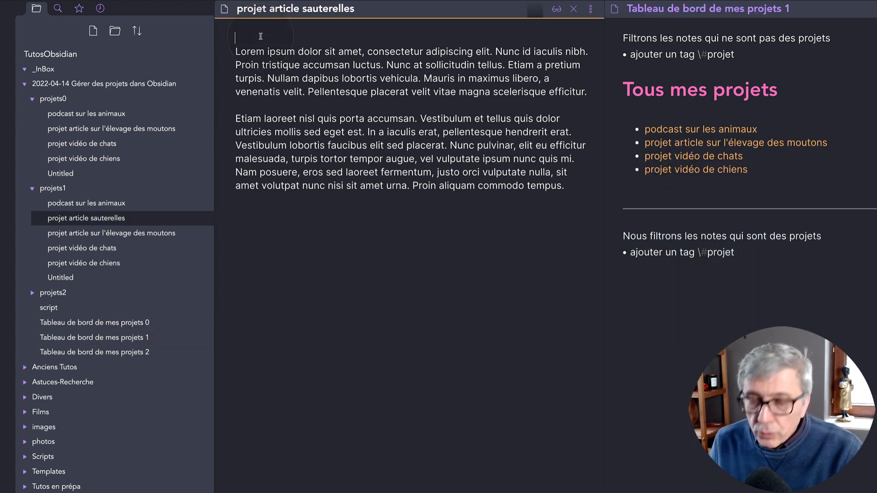
type("#pro")
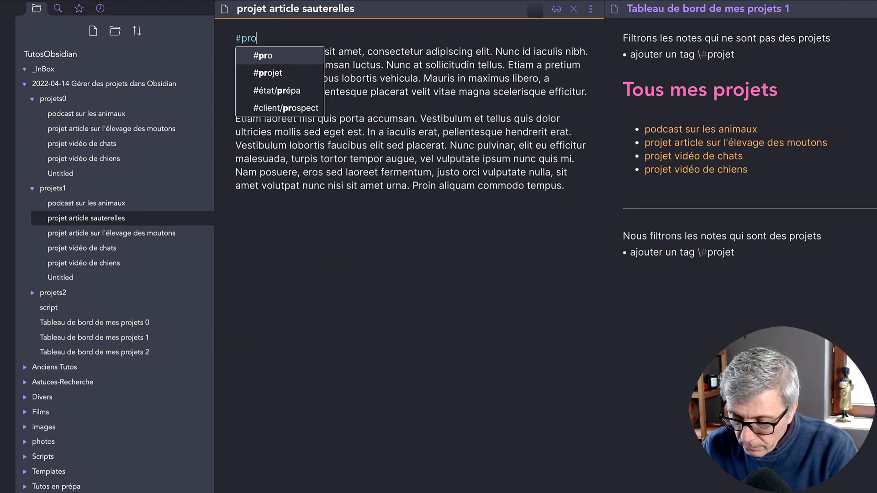
type("jet")
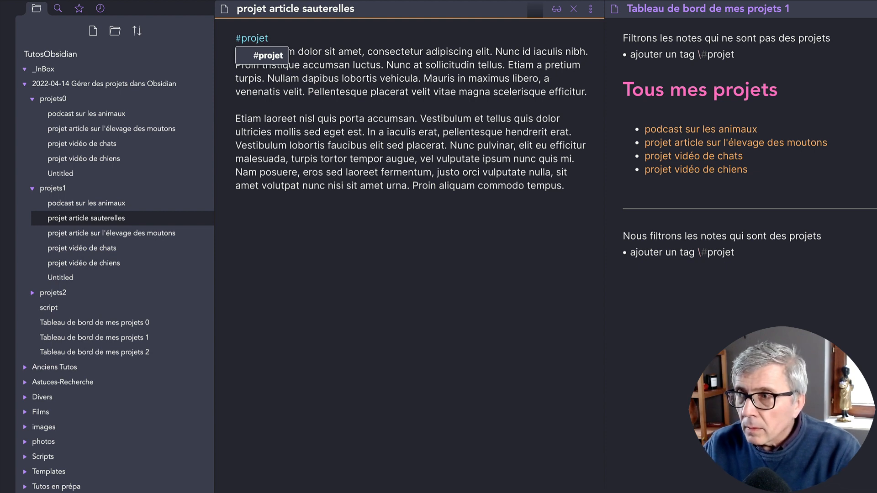
key("Return")
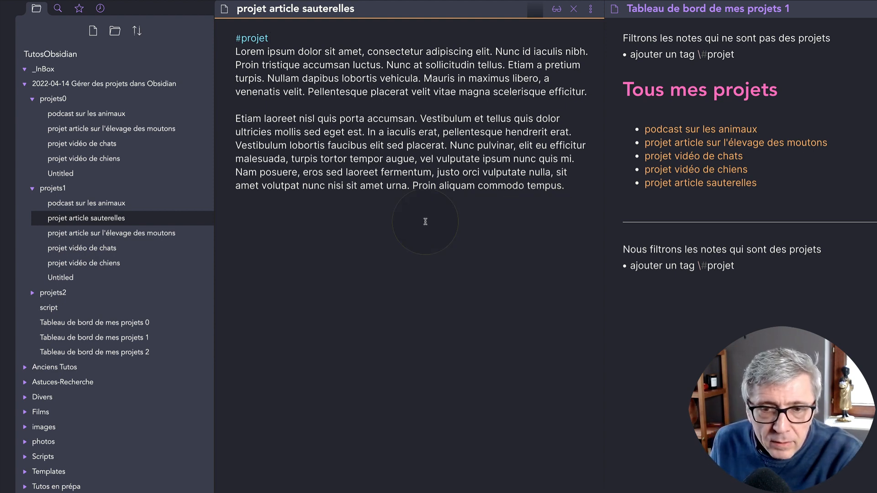
Open podcast sur les animaux2 in the projets2 folder and examine its tags against the état sub-tags in the vault's tag list
left_click(33, 292)
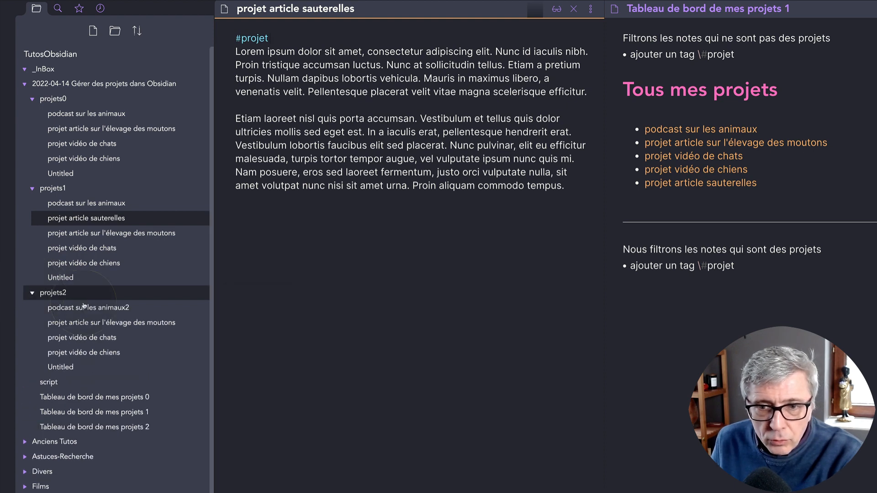
left_click(101, 309)
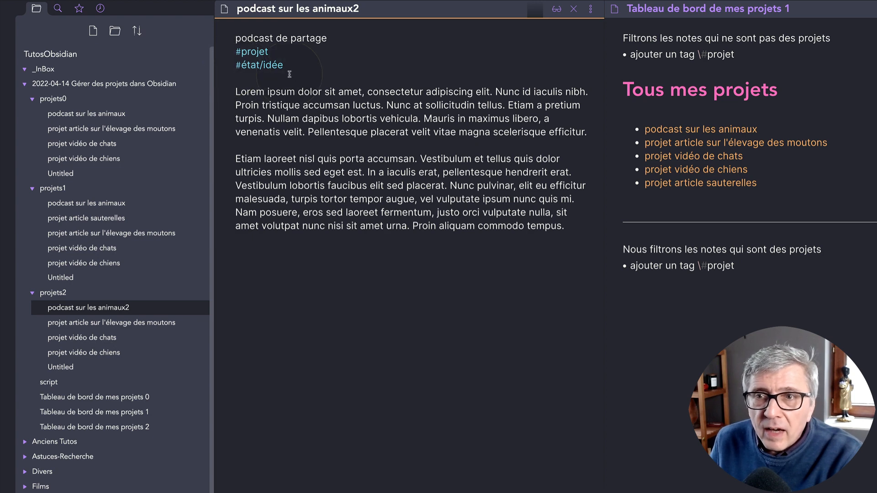
left_click(272, 81)
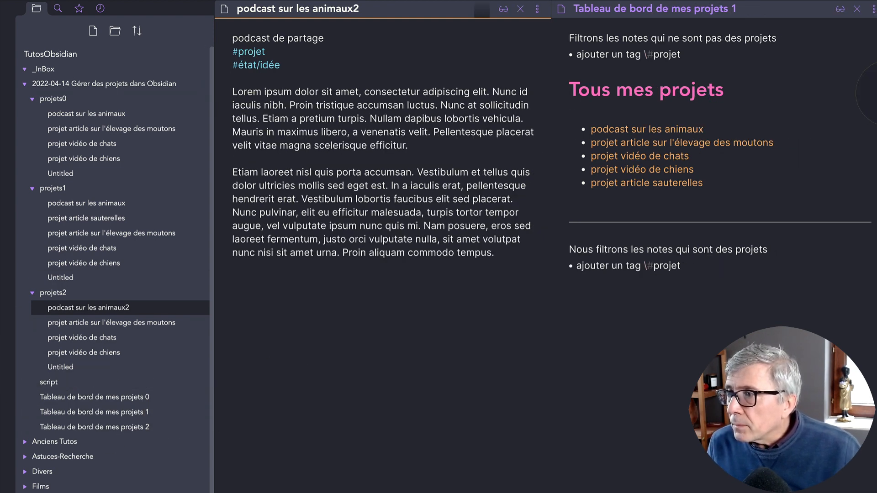
left_click_drag(876, 94, 614, 110)
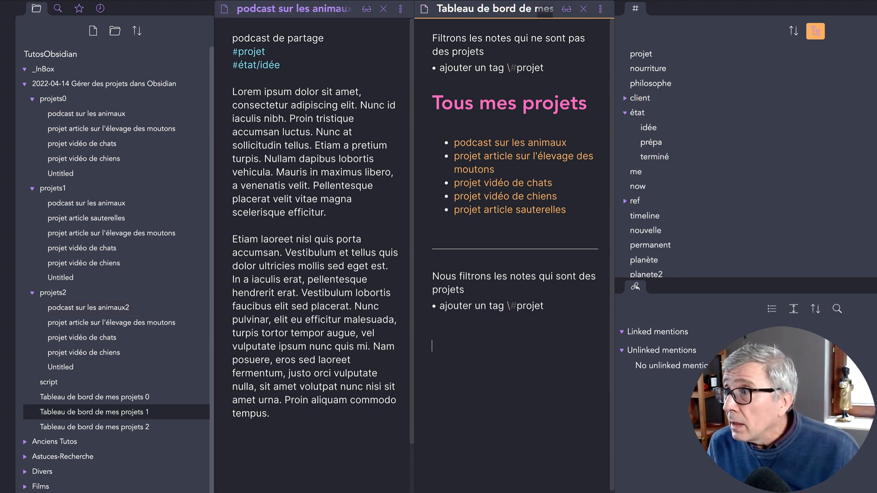
key("super+shift+r")
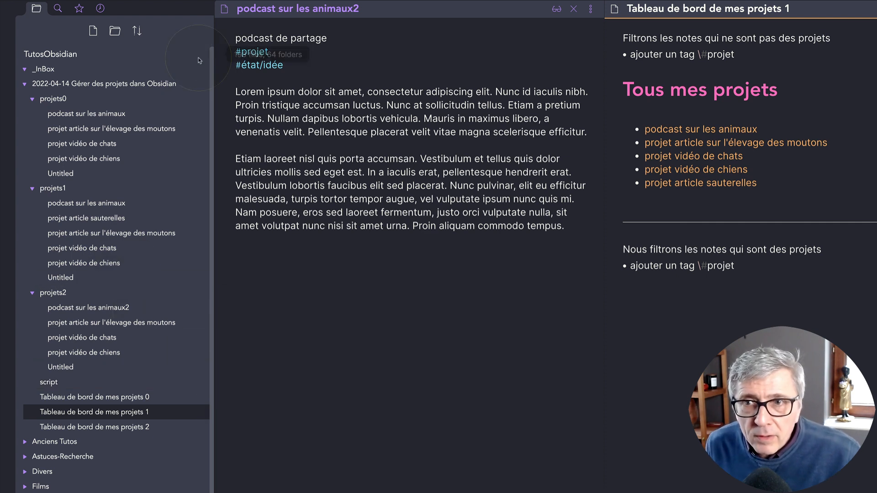
Extend the #projet tag in podcast sur les animaux2 to #projet/podcast
left_click(275, 53)
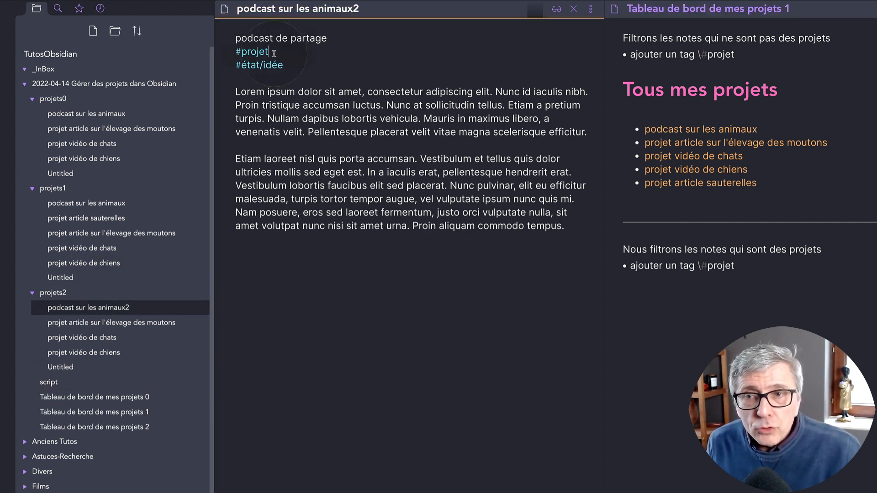
type("/")
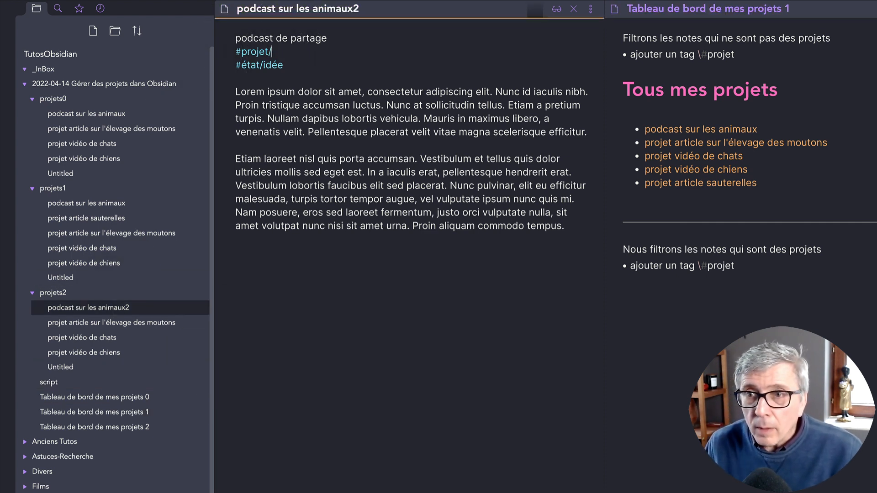
type("podcast")
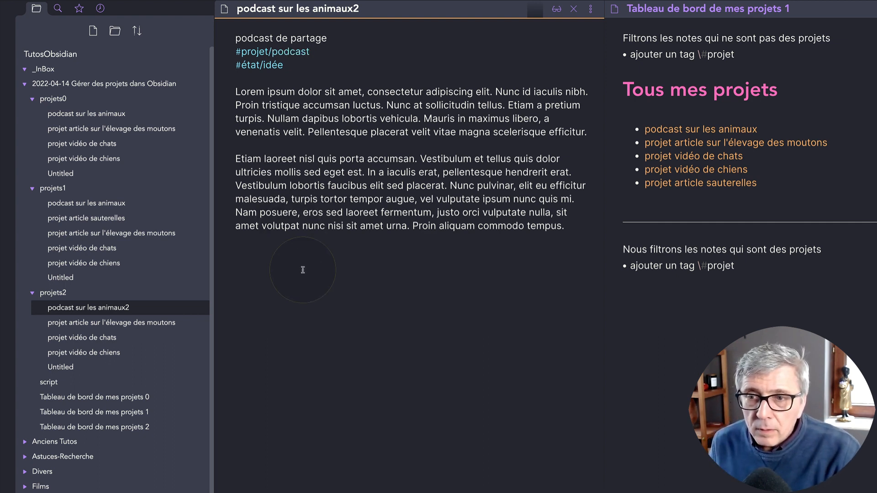
Open projet article sur l'élevage des moutons in projets2 and change its #projet tag to #projet/article
left_click(101, 325)
left_click(270, 51)
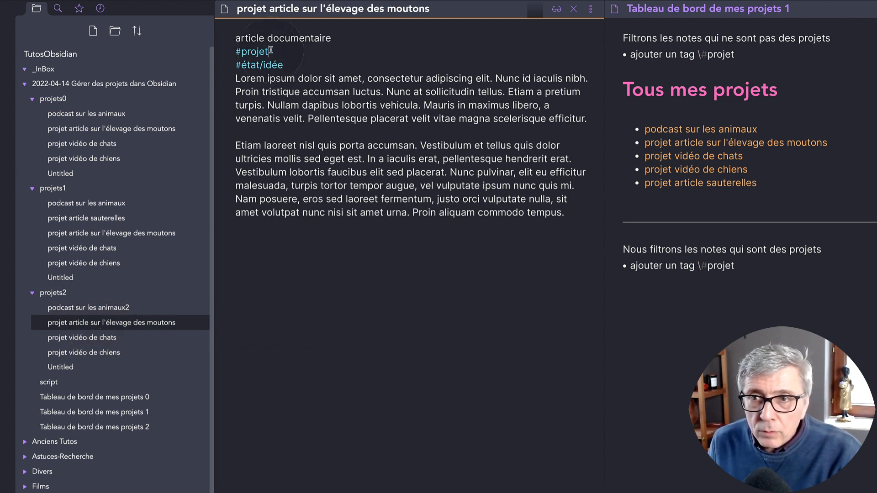
type("/ar")
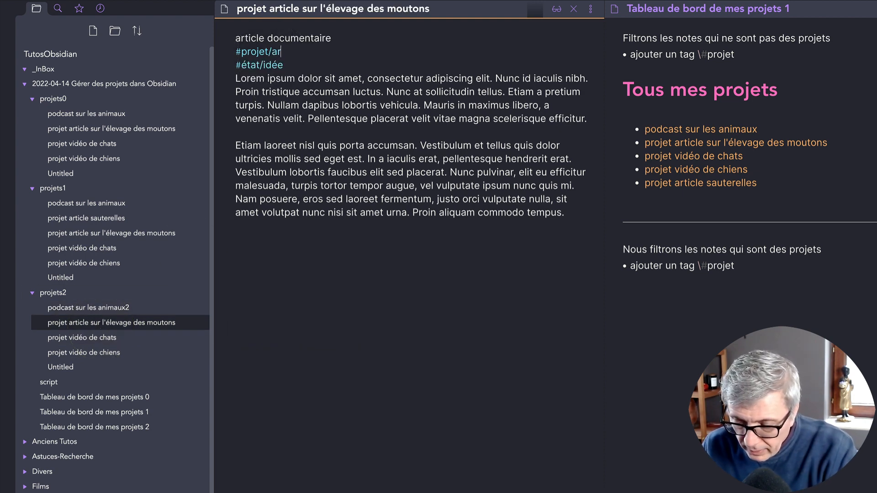
type("ticle")
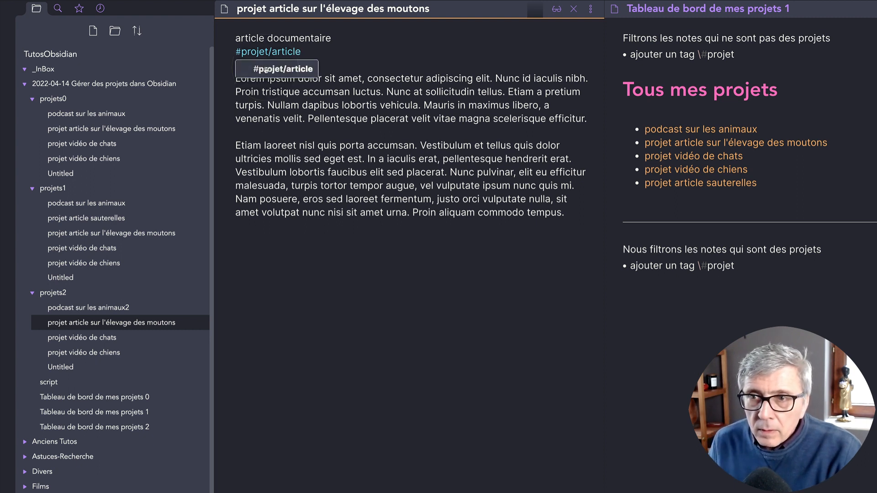
left_click(241, 223)
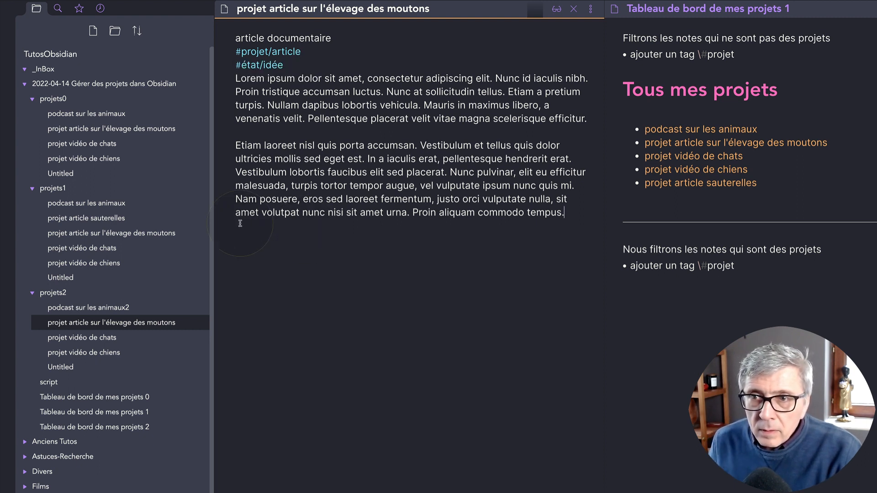
Open projet vidéo de chats in projets2 and change its #projet tag to #projet/vidéo
left_click(115, 337)
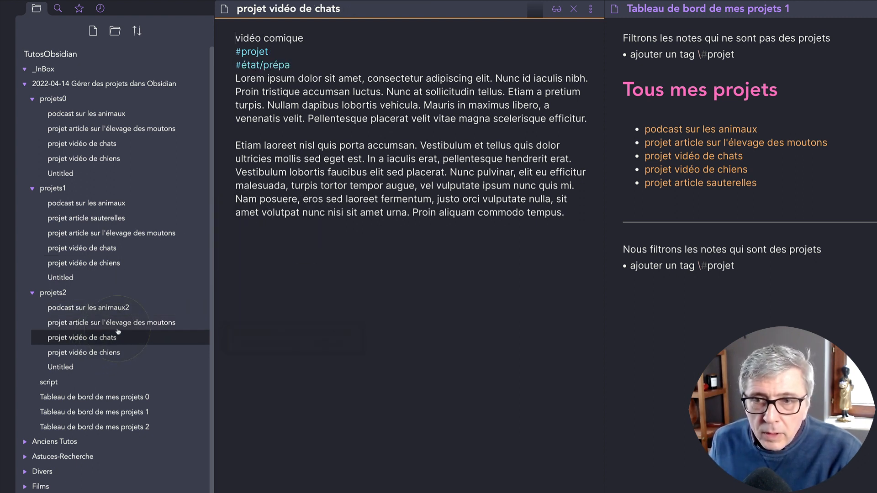
left_click(296, 48)
type("/vi")
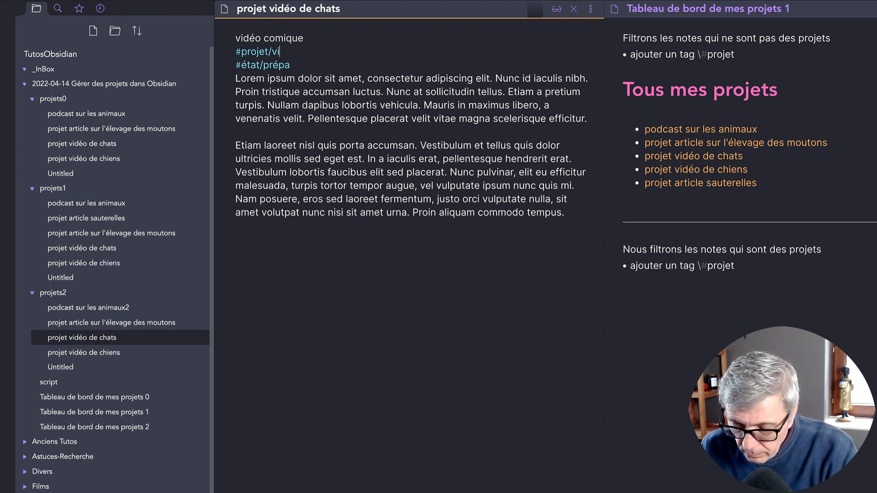
type("déo")
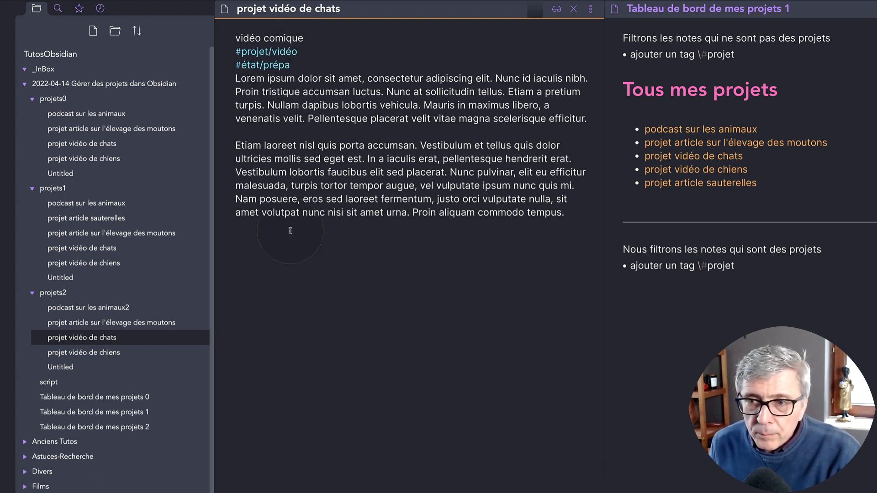
Open projet vidéo de chiens in projets2 and change its #projet tag to #proje/vidéo
left_click(293, 261)
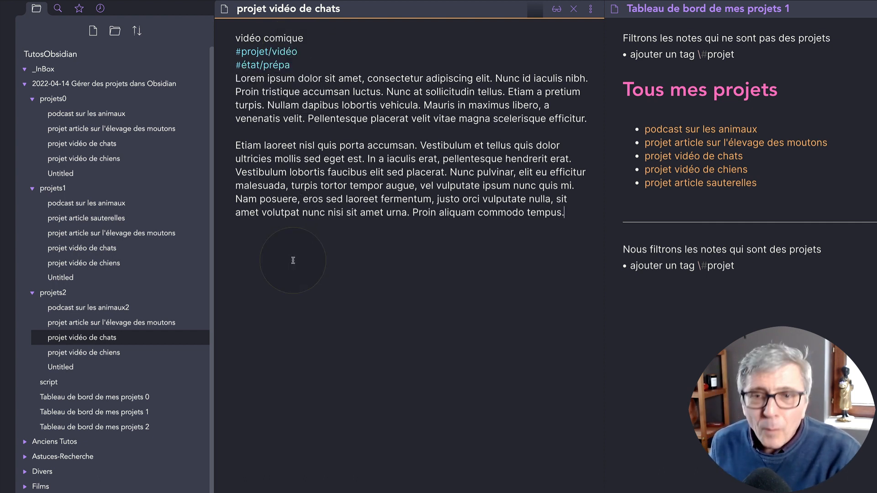
left_click(101, 353)
left_click(285, 54)
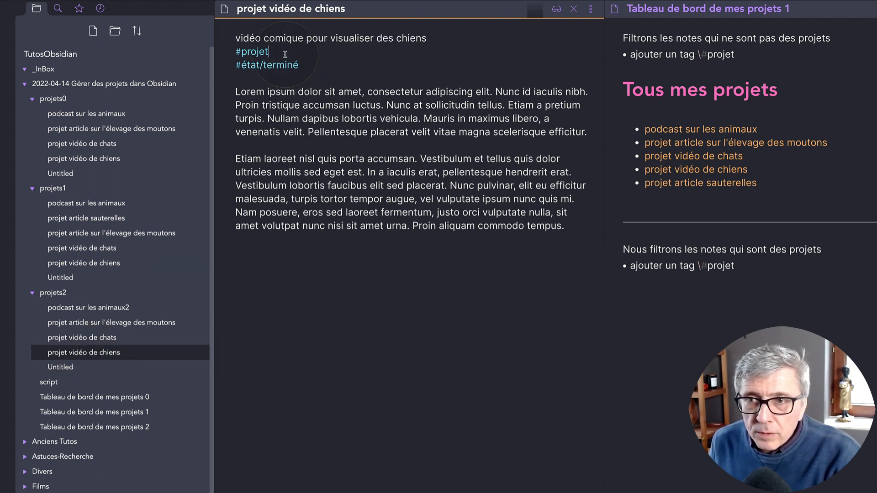
key("BackSpace")
type("/v")
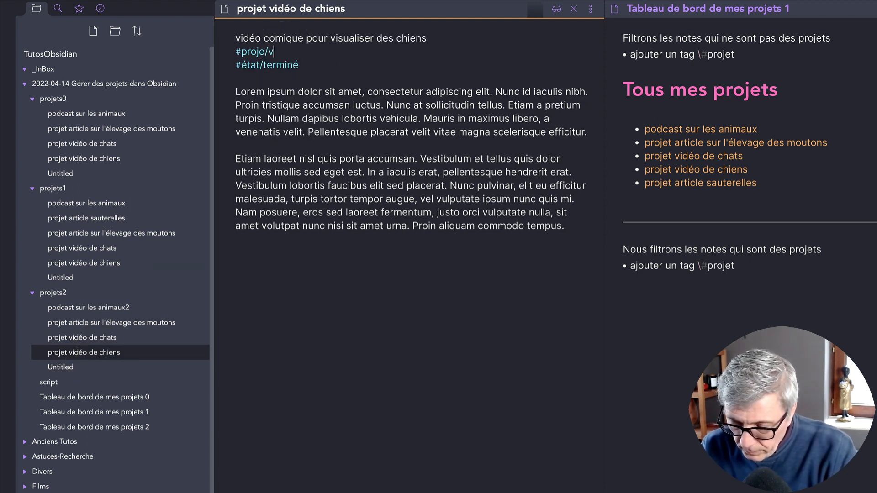
type("idéo")
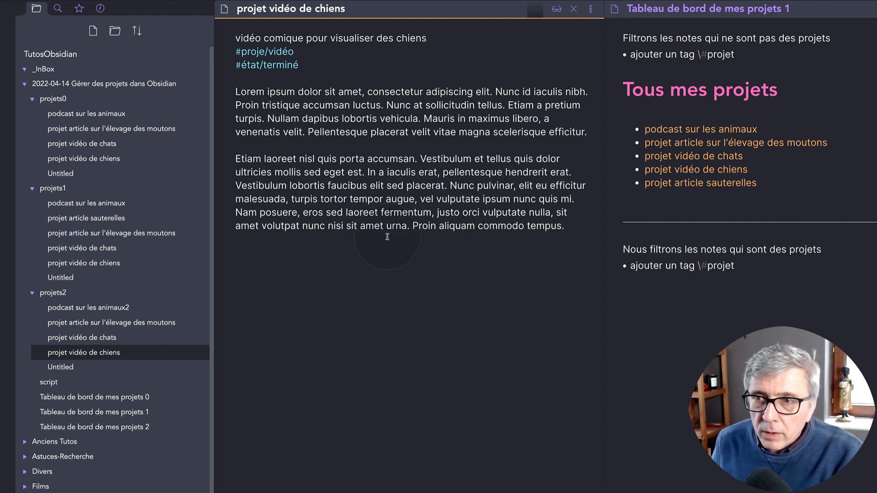
left_click(396, 296)
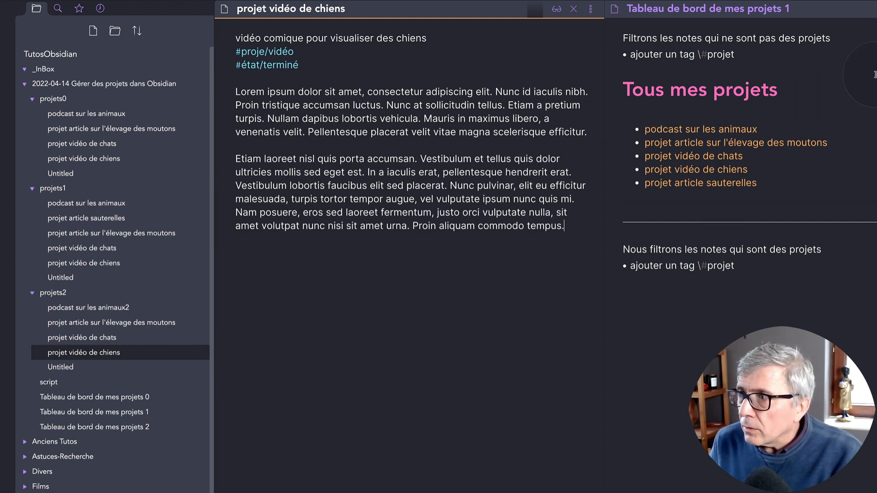
Open Tableau de bord de mes projets 2 and examine the folder, #projet and #état/idée filters in the Idées de projets query
left_click(804, 365)
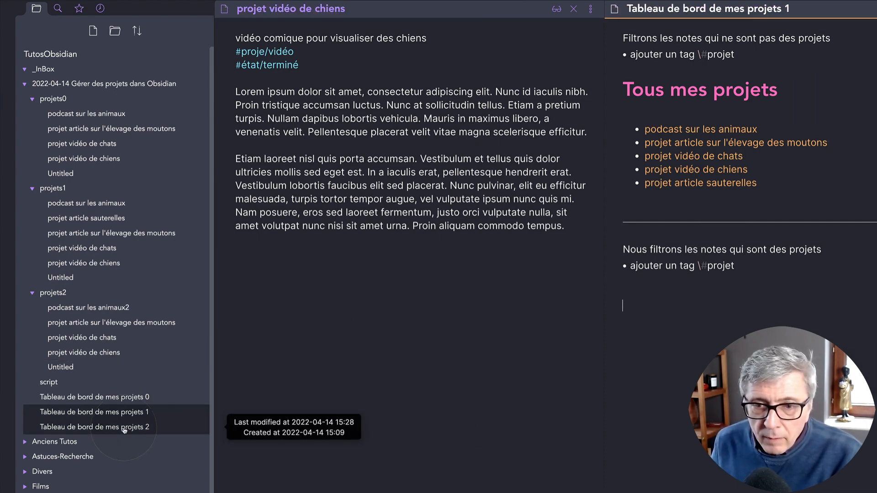
left_click(160, 427)
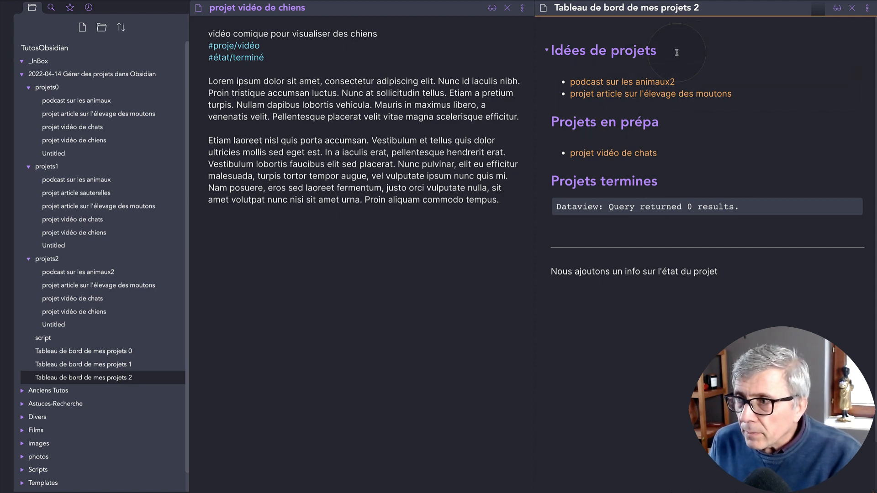
mouse_move(673, 86)
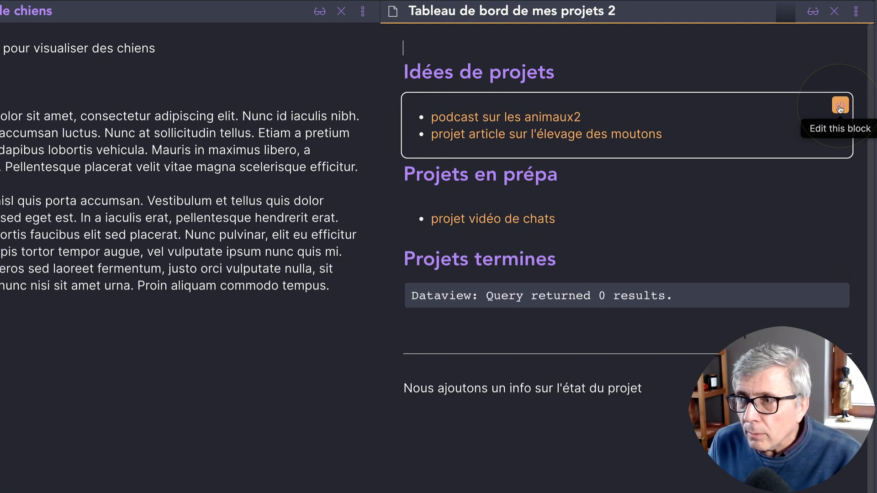
left_click(854, 78)
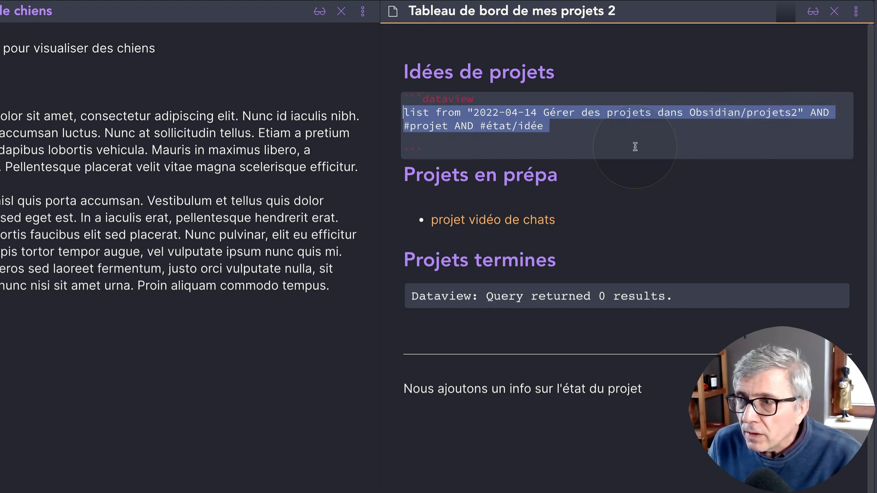
left_click(405, 128)
left_click_drag(405, 127, 446, 128)
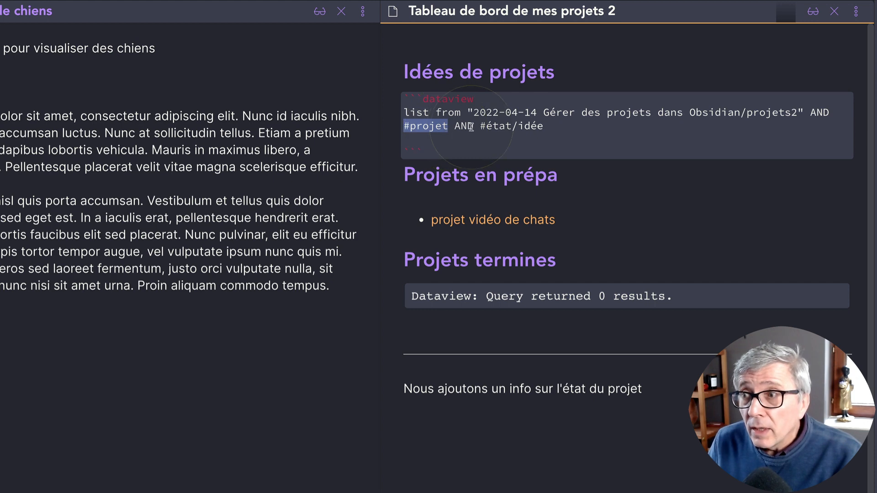
left_click_drag(479, 127, 543, 127)
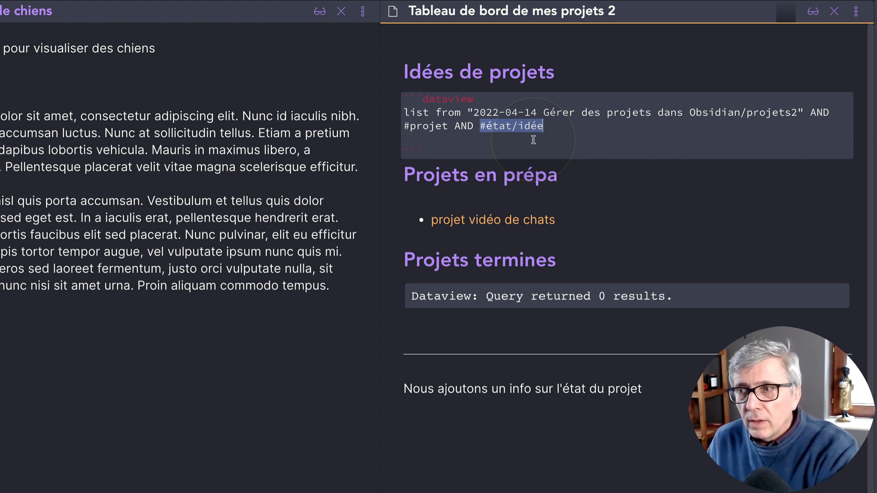
Examine the Dataview queries under Projets en prépa and Projets termines for their état tag filters
left_click(840, 207)
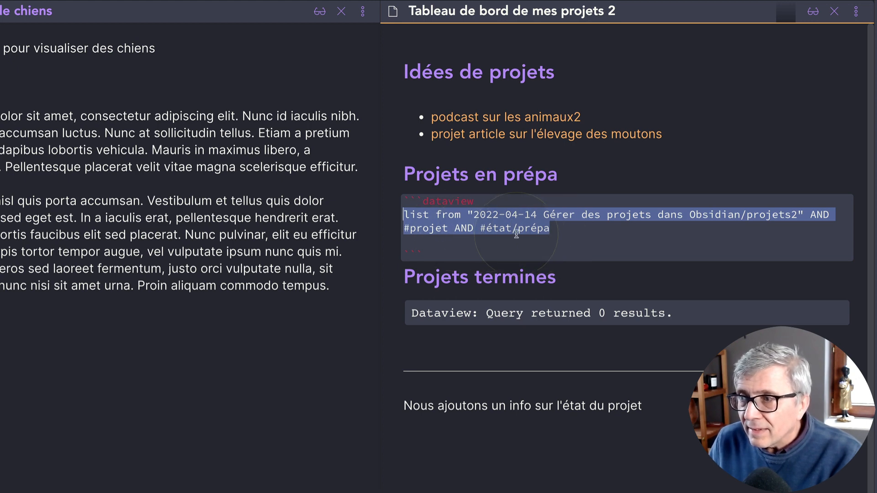
left_click(840, 310)
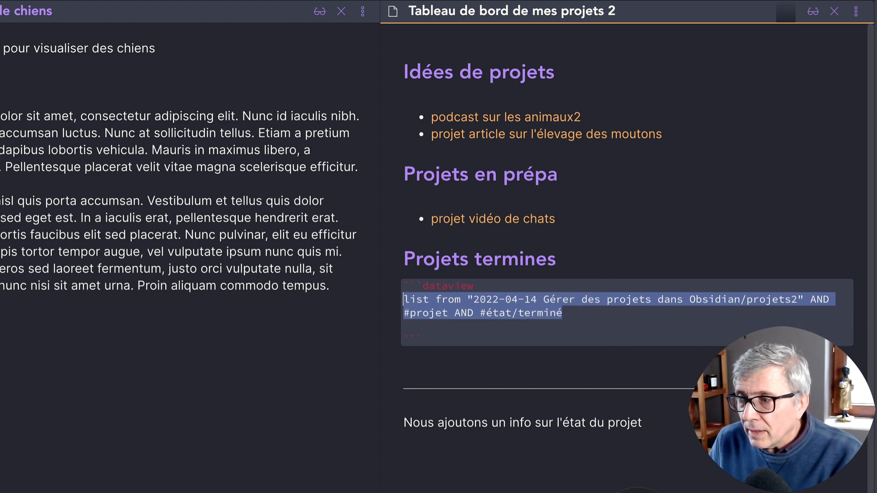
left_click(638, 492)
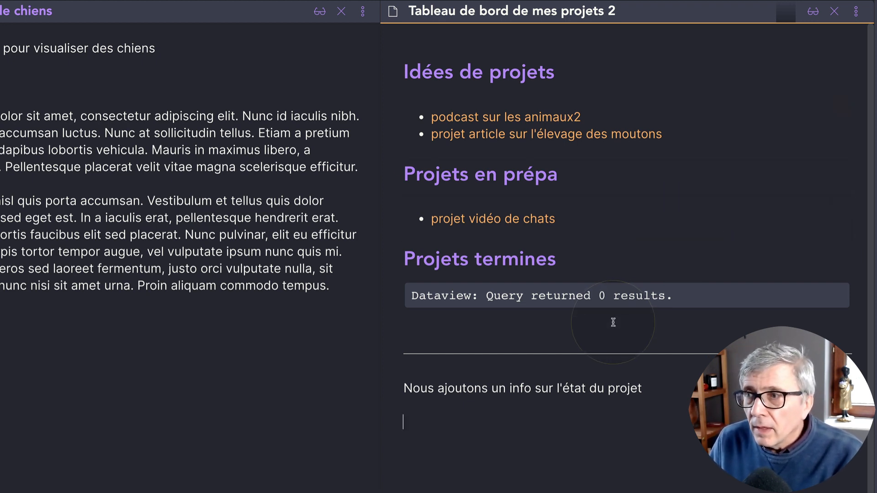
Open projet vidéo de chats from the dashboard, change its status tag to #état/terminé and return to the dashboard
left_click(480, 220)
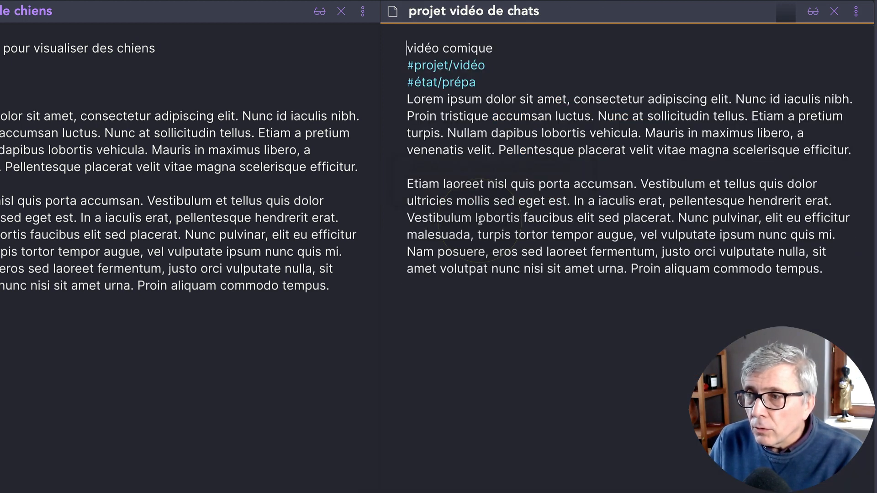
left_click(482, 84)
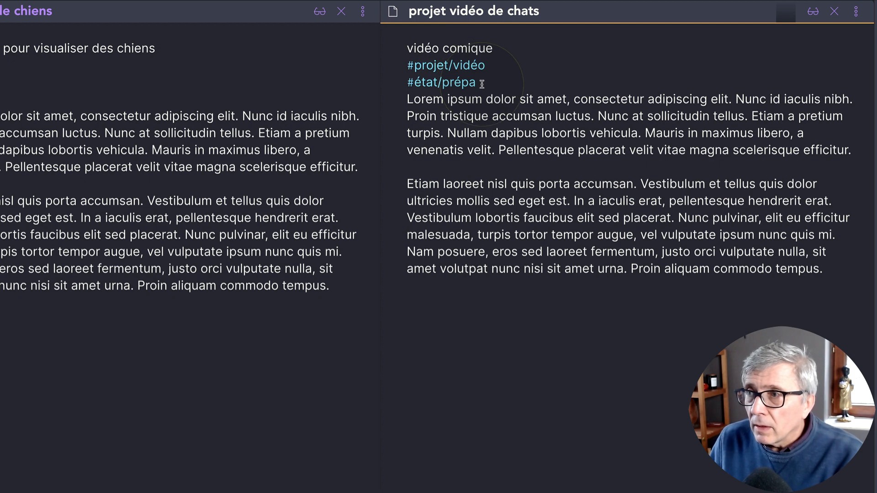
key("BackSpace")
key("BackSpace")
key("BackSpace")
key("BackSpace")
key("BackSpace")
key("BackSpace")
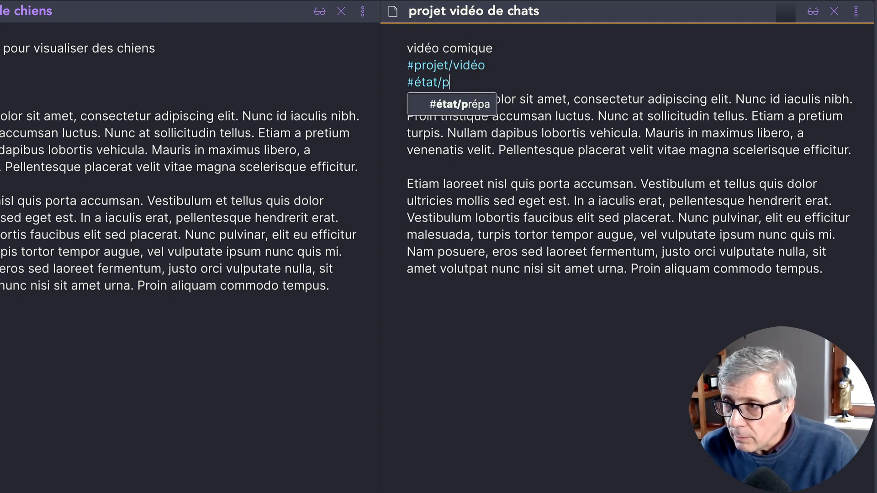
type("terminé")
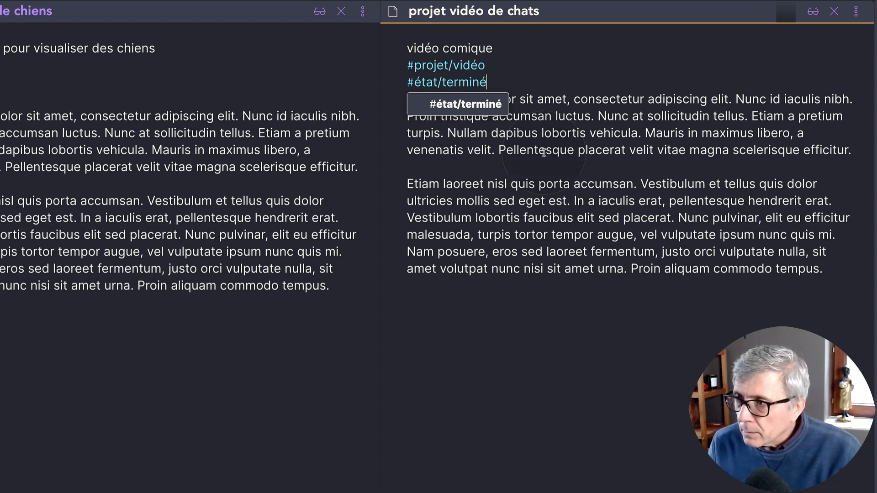
left_click(627, 318)
key("alt+super+Left")
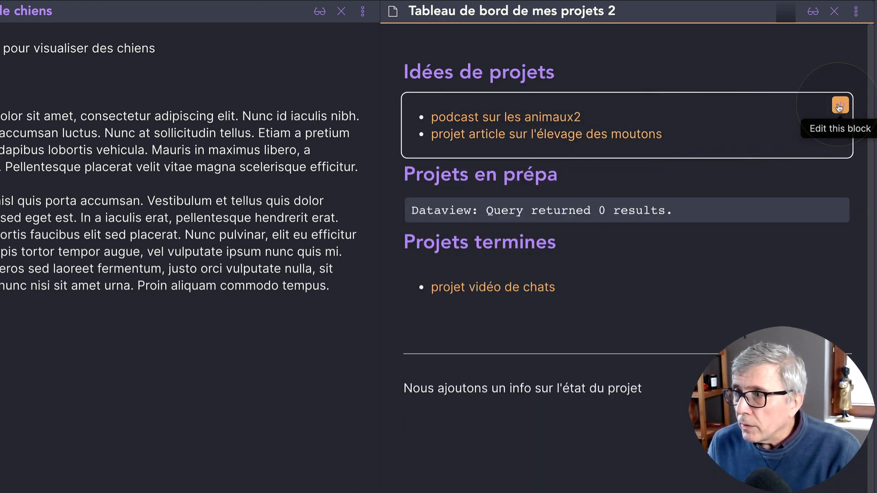
Change the status tag of projet article sur l'élevage des moutons to #état/prépa and display the dashboard beside the note
left_click(839, 107)
left_click(703, 87)
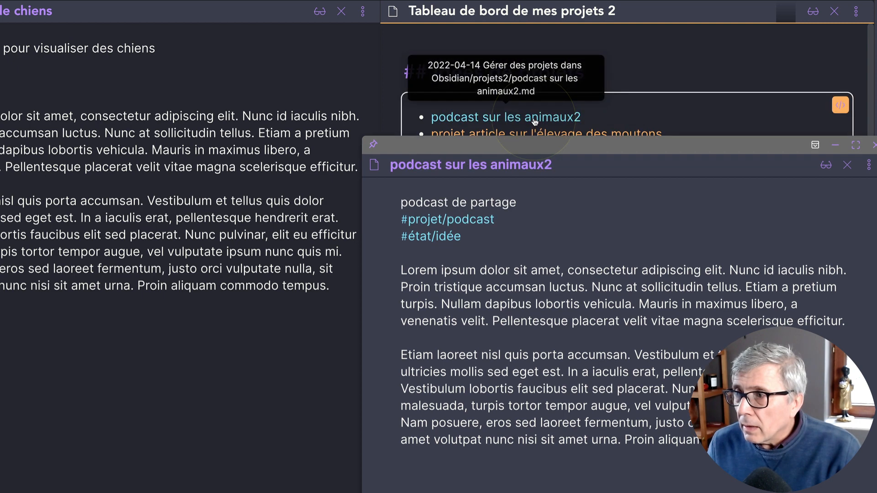
left_click(537, 133)
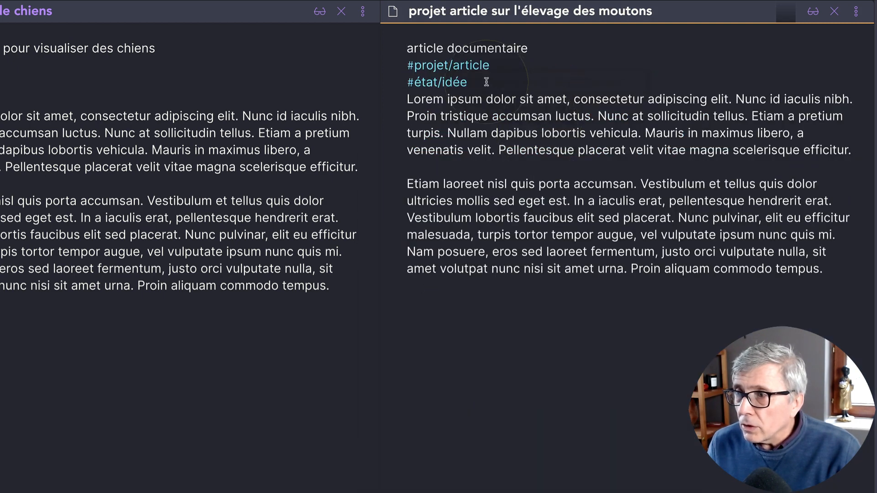
key("BackSpace")
key("BackSpace")
key("BackSpace")
key("BackSpace")
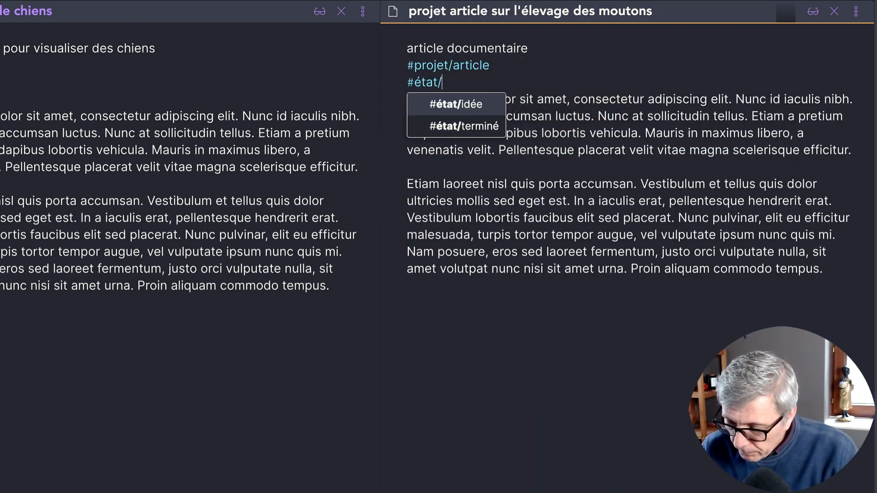
type("prépa")
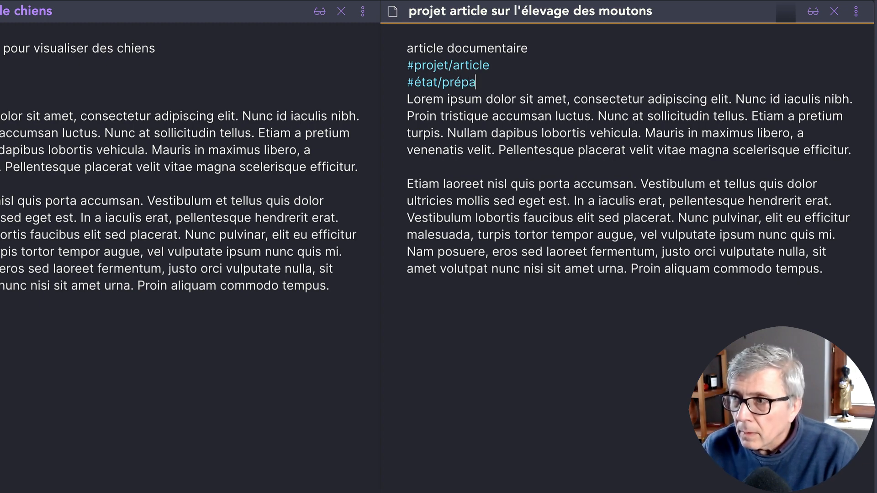
key("Return")
left_click(329, 286)
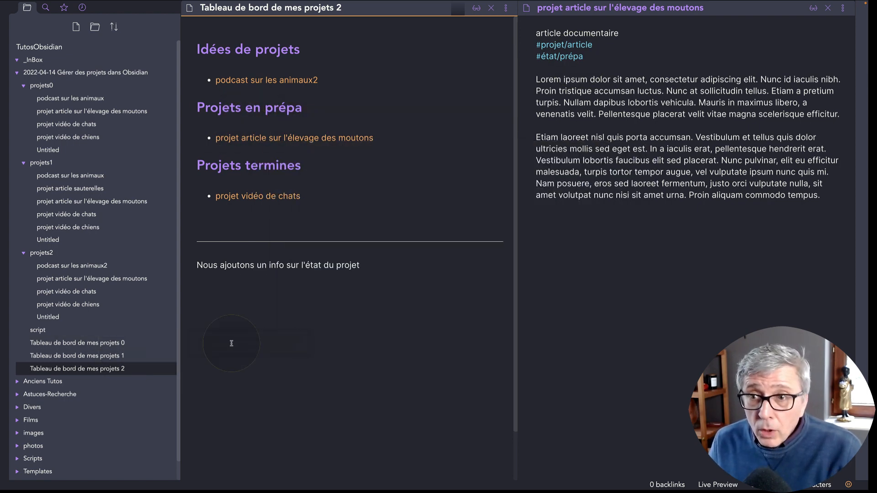
Create a new note inside the projets2 folder, opened in the pane beside the dashboard
left_click(610, 348)
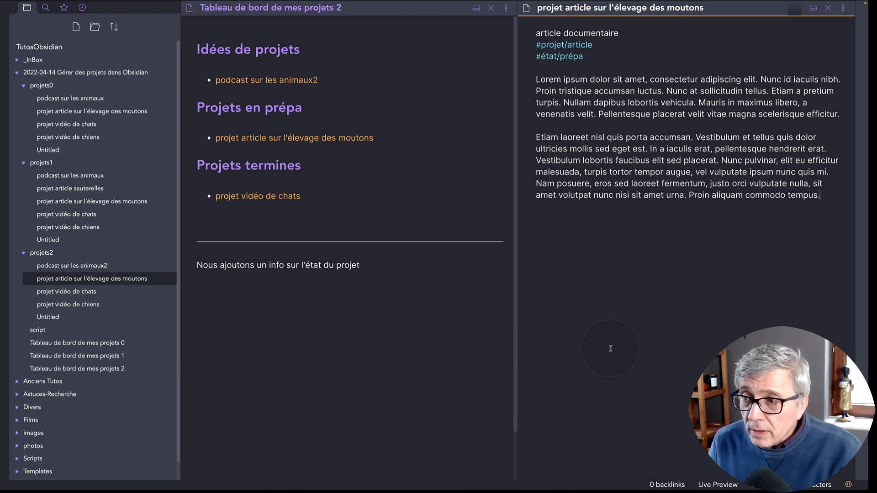
key("ctrl+n")
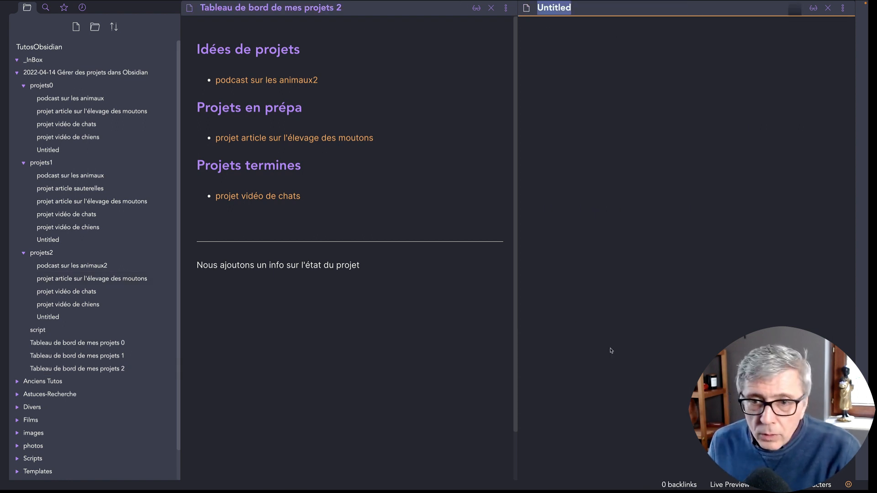
right_click(44, 254)
left_click(66, 273)
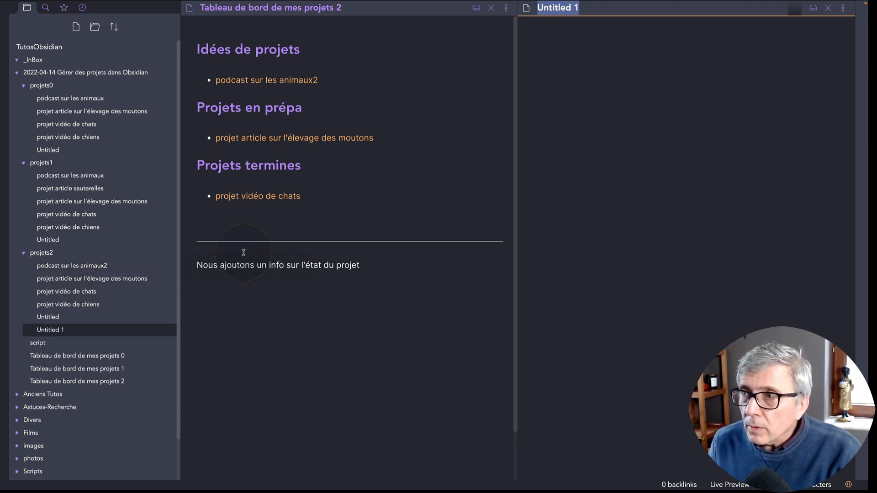
Name the new note "projet article sur dataview" and fill its body with lorem ipsum placeholder text
type("p")
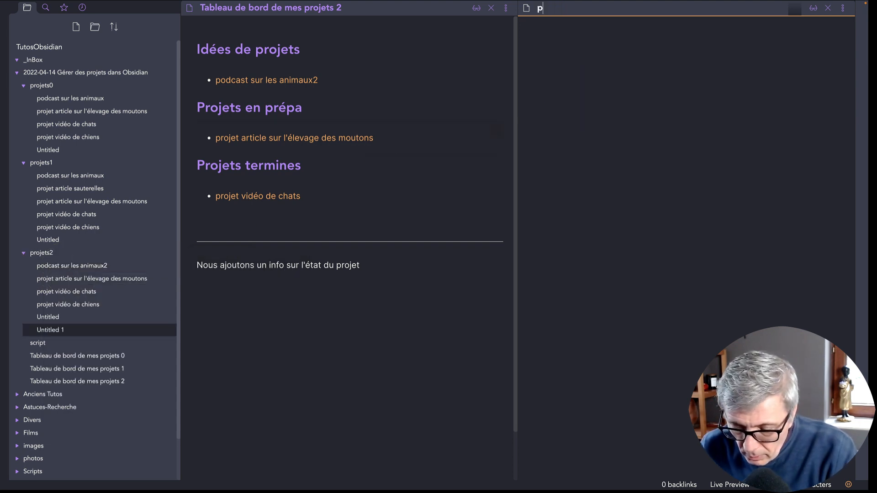
type("rojet")
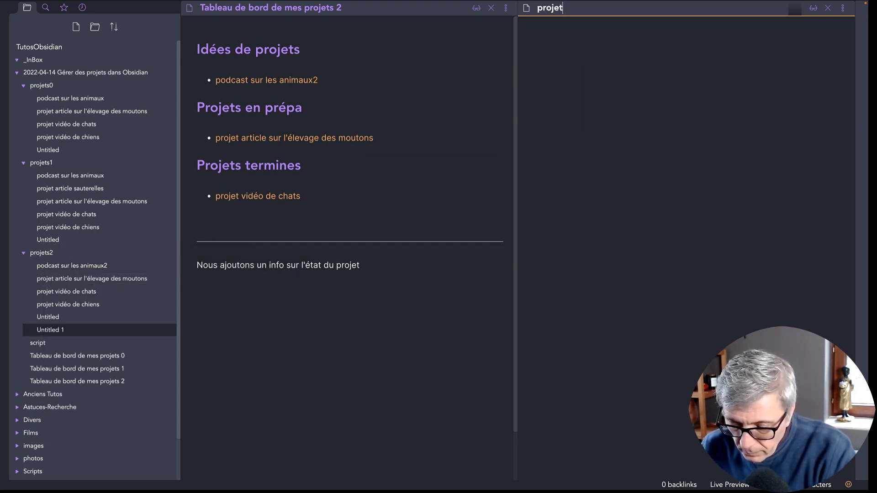
type(" art")
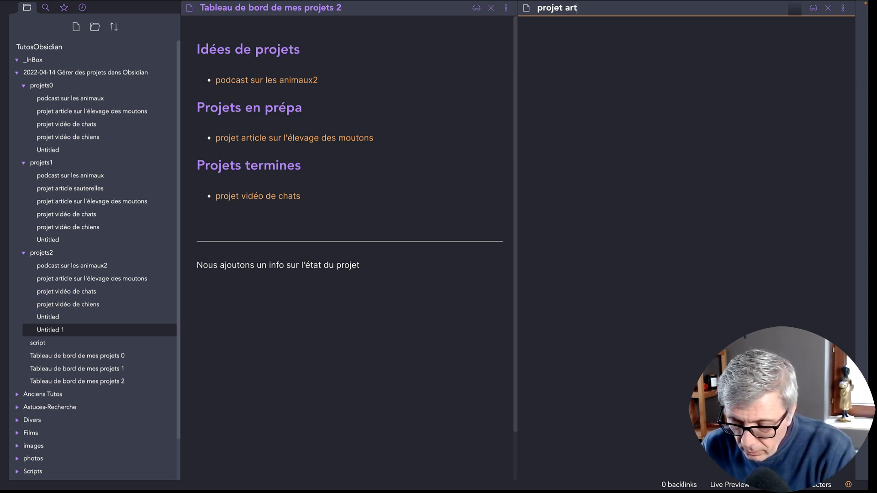
type("icle s")
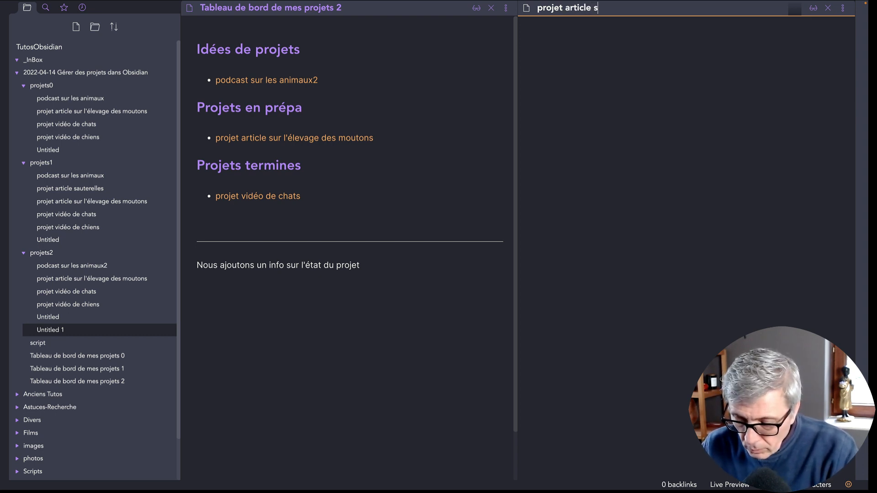
type("ur datav")
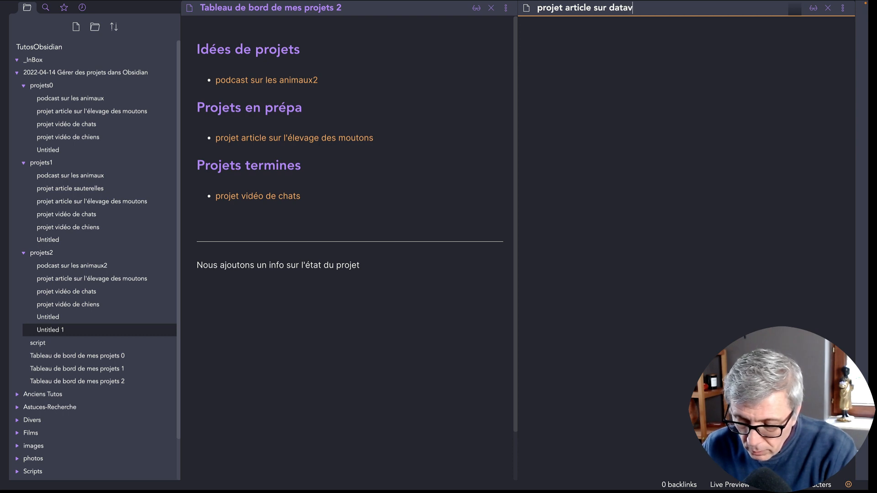
type("iew")
key("Return")
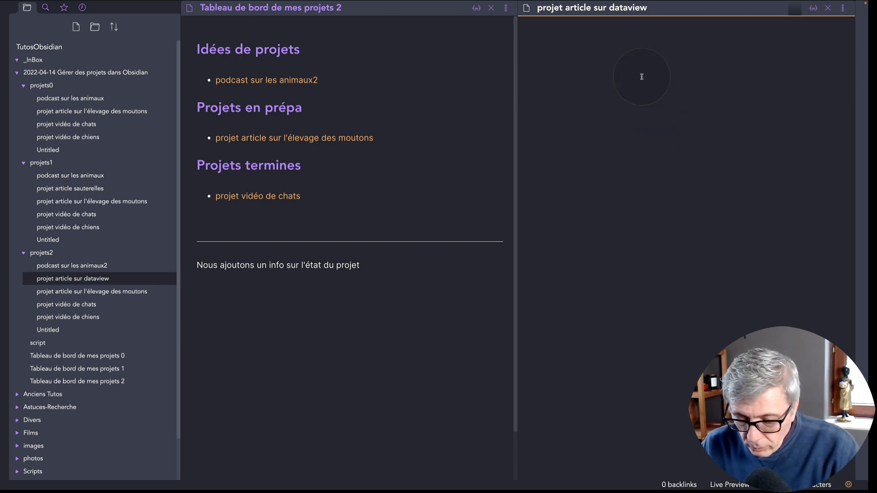
type(">lor")
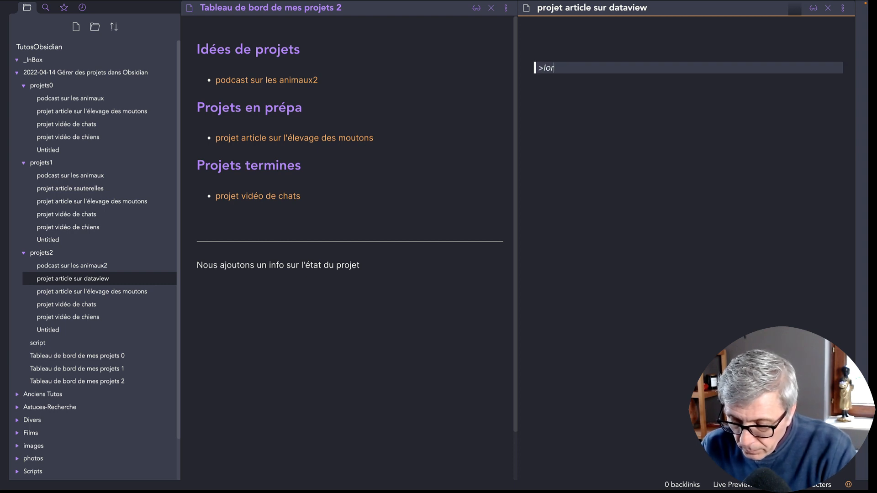
type("em")
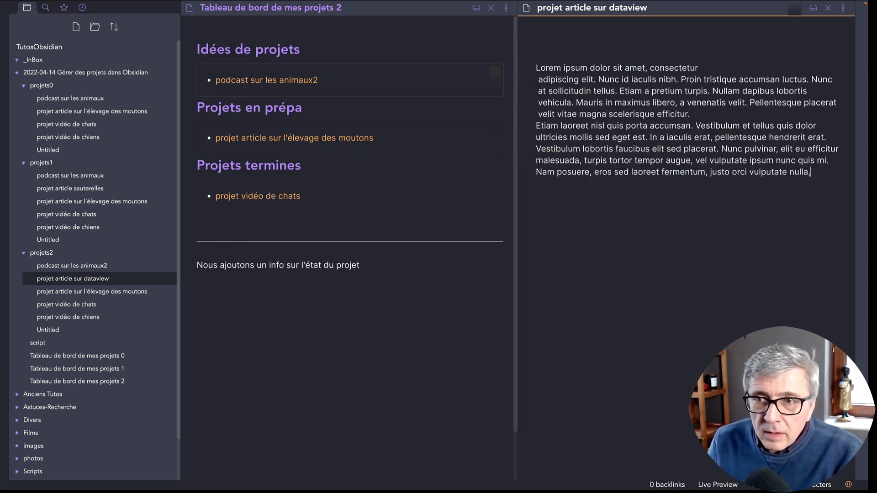
Add the tags #projet and #état/idée on separate lines above the placeholder text of projet article sur dataview
left_click(579, 45)
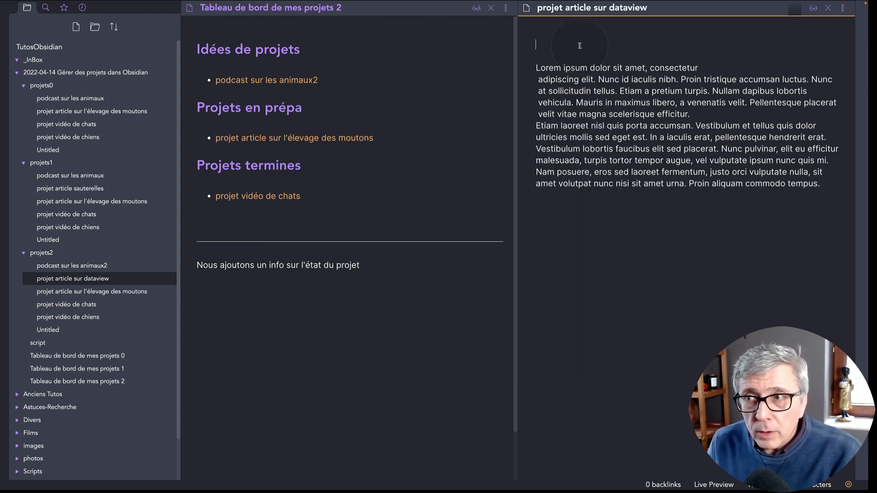
type("#")
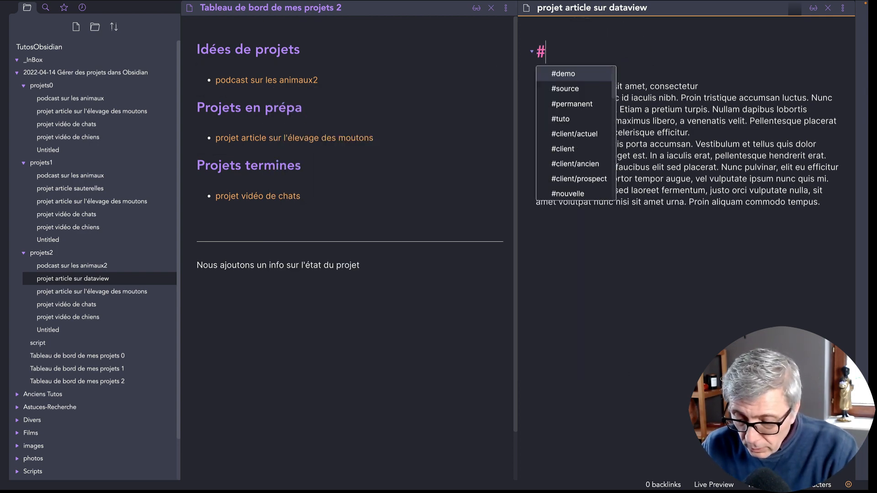
type("projet")
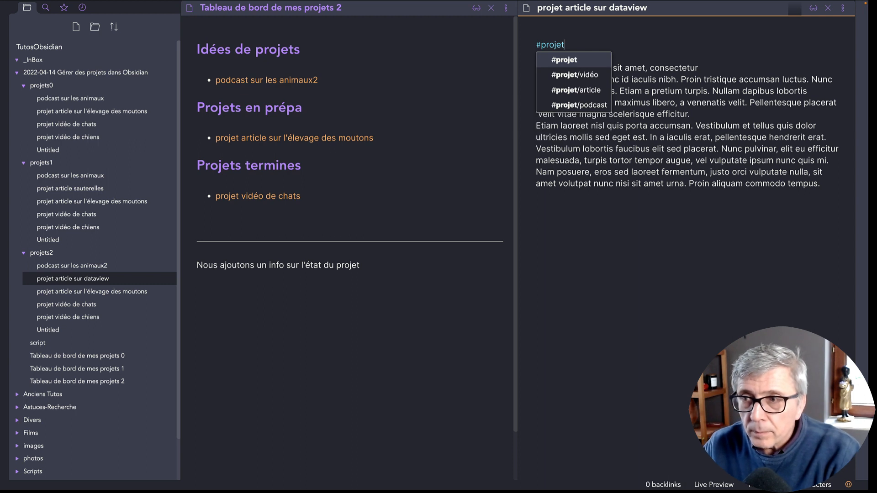
key("Return")
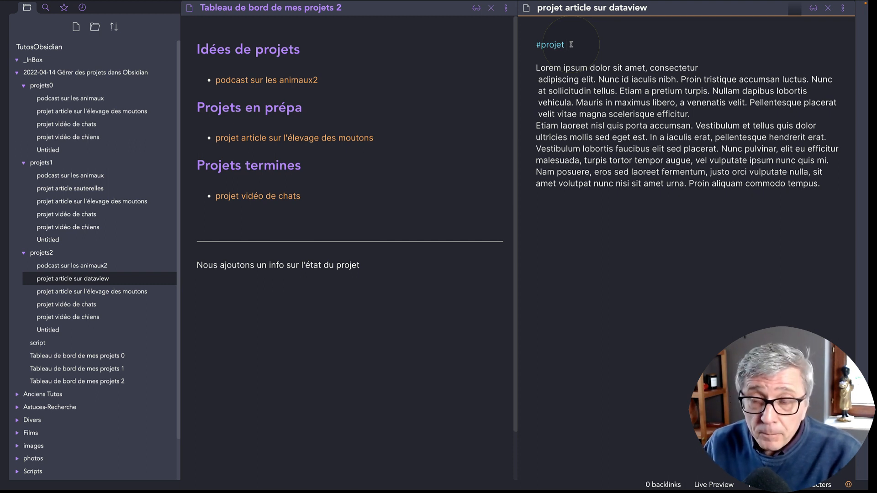
key("Return")
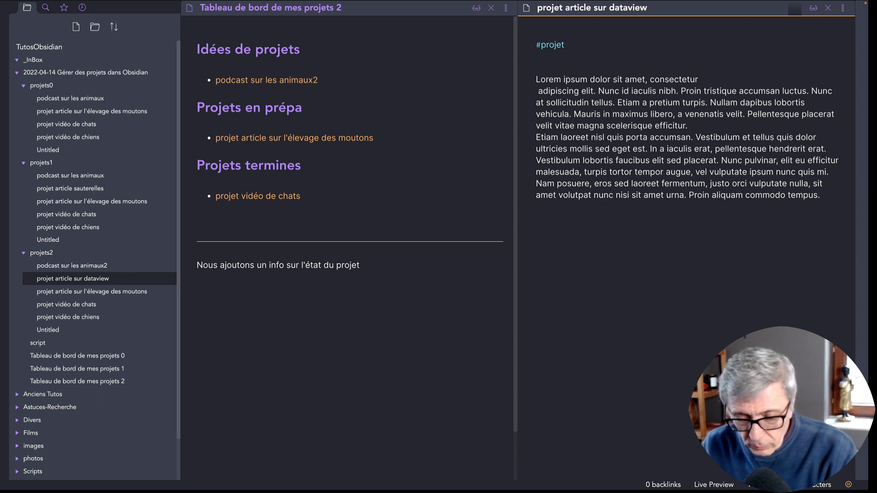
type("#ét")
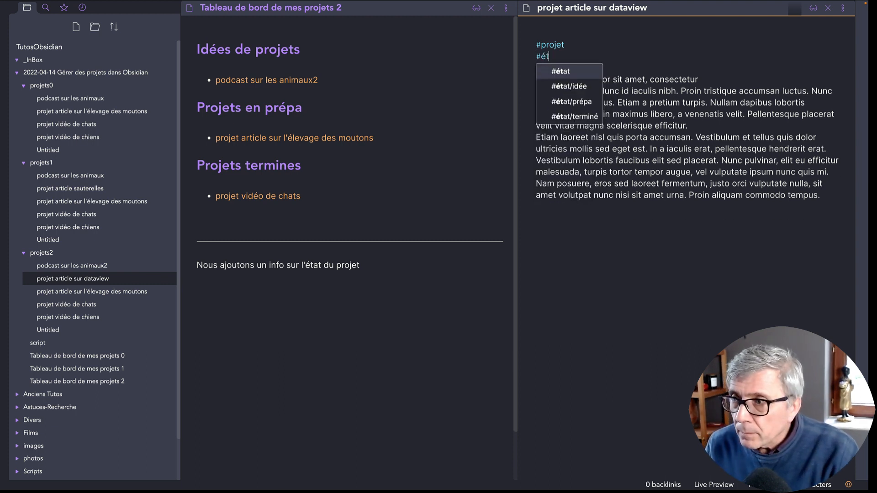
left_click(574, 86)
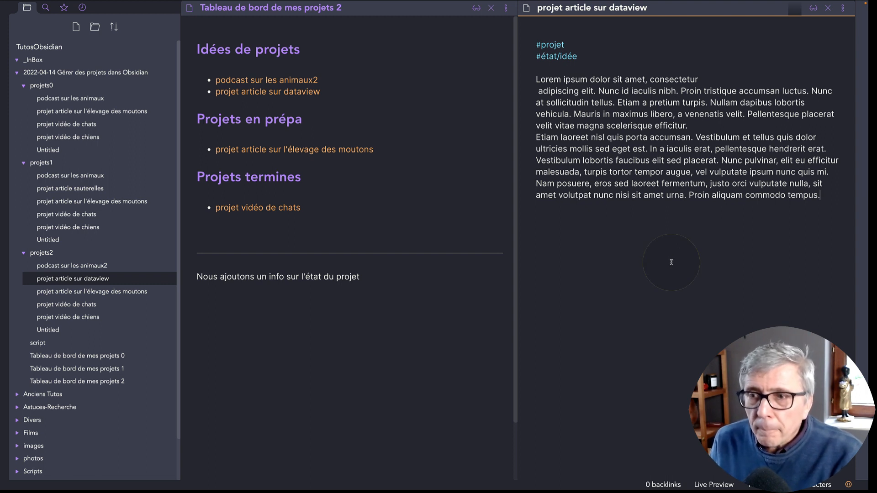
Add a level-two heading "Projets incomplets" below the Projets termines list, followed by a copy of that section's Dataview query
mouse_move(349, 219)
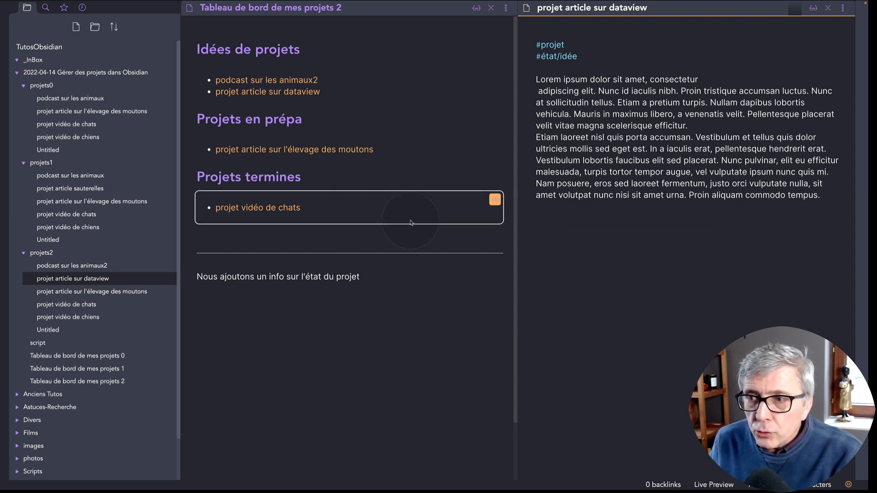
left_click(493, 200)
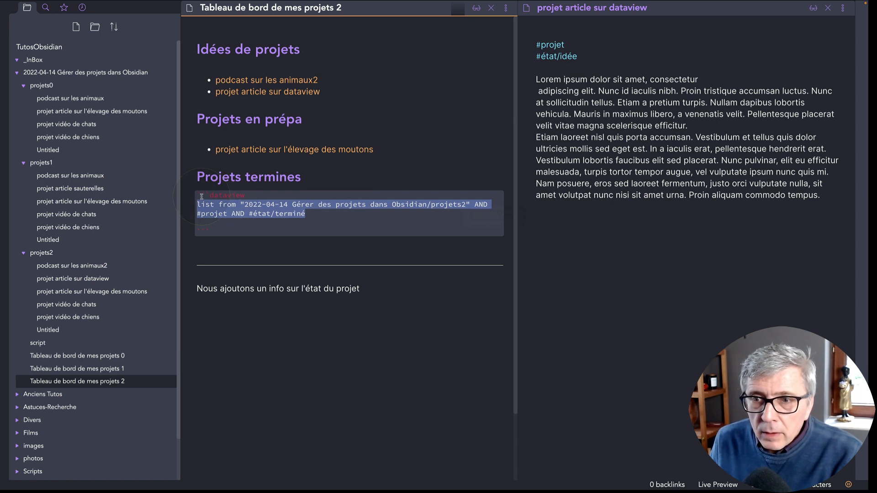
left_click_drag(197, 194, 240, 234)
key("super+c")
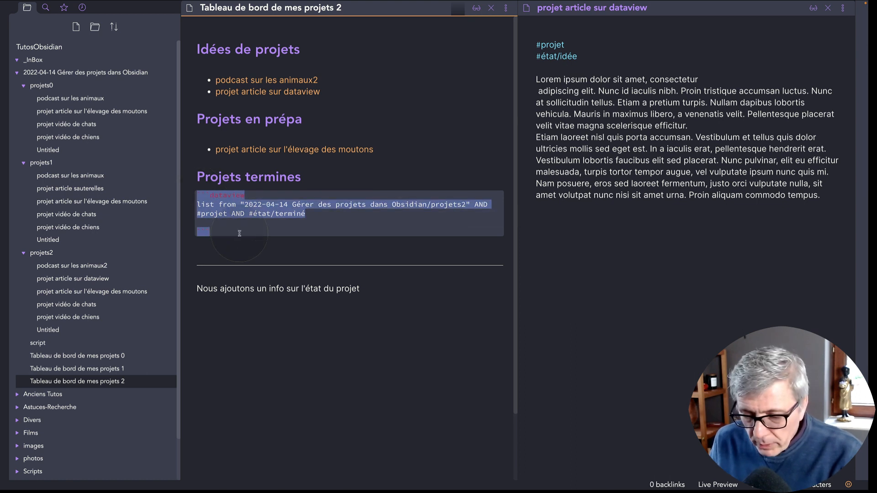
left_click(224, 251)
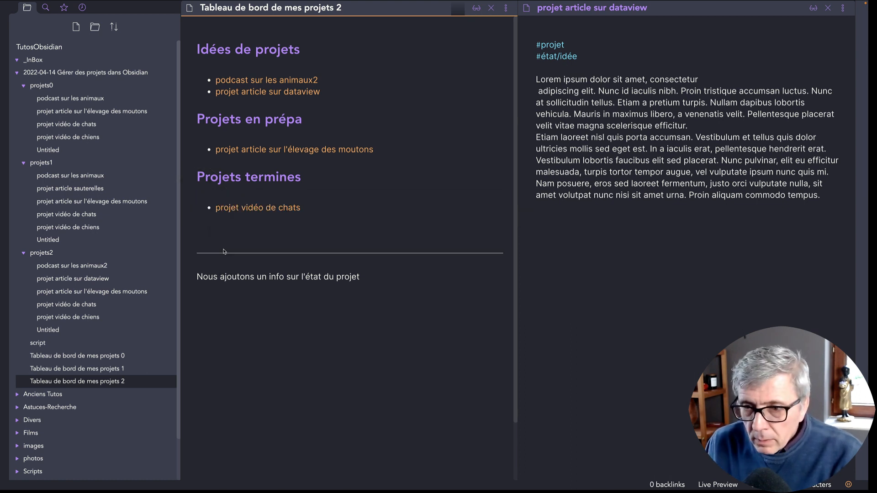
type("##")
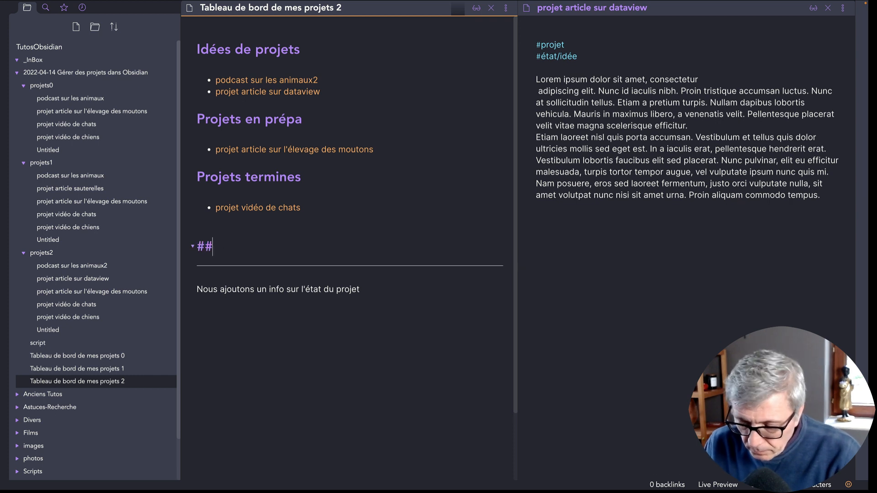
type(" Projets")
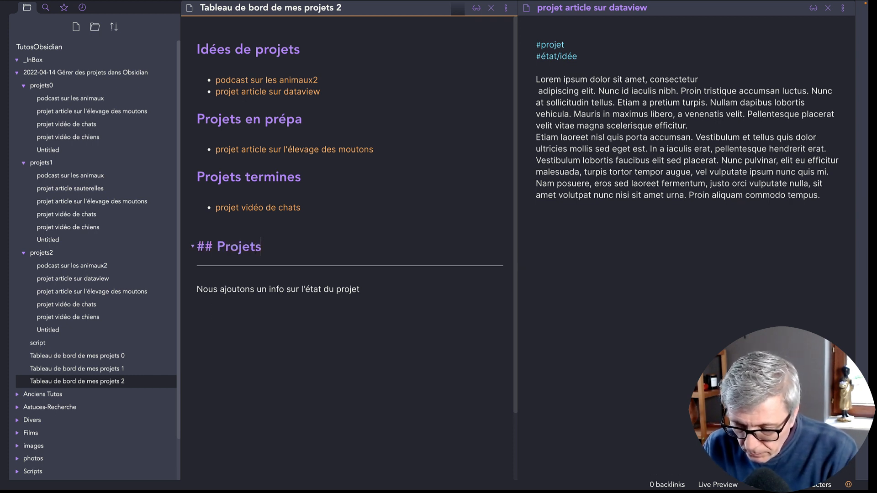
type(" incomplets")
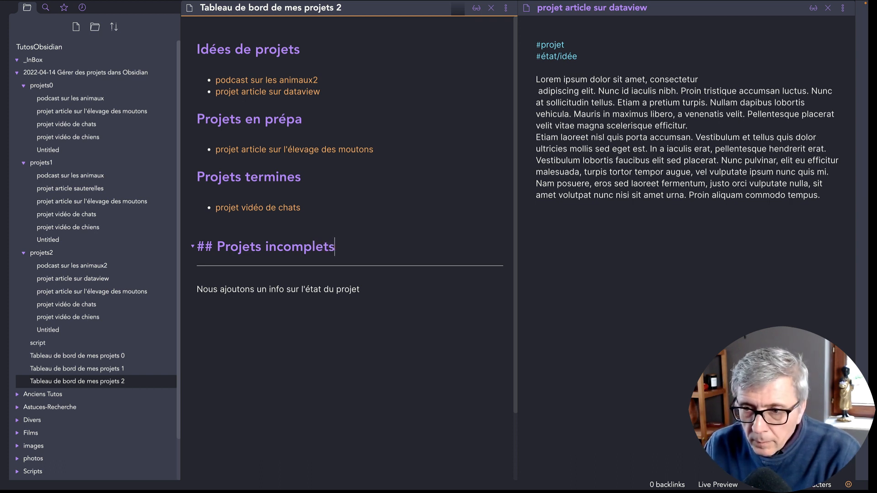
key("Return")
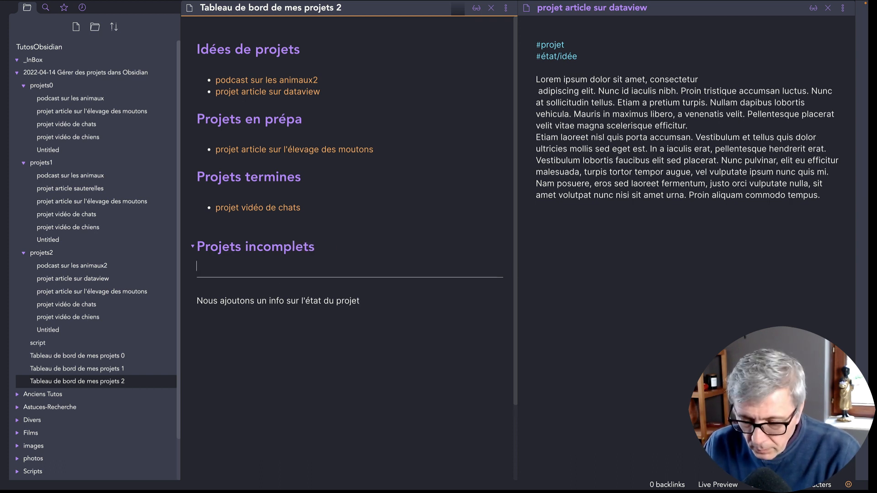
key("super+v")
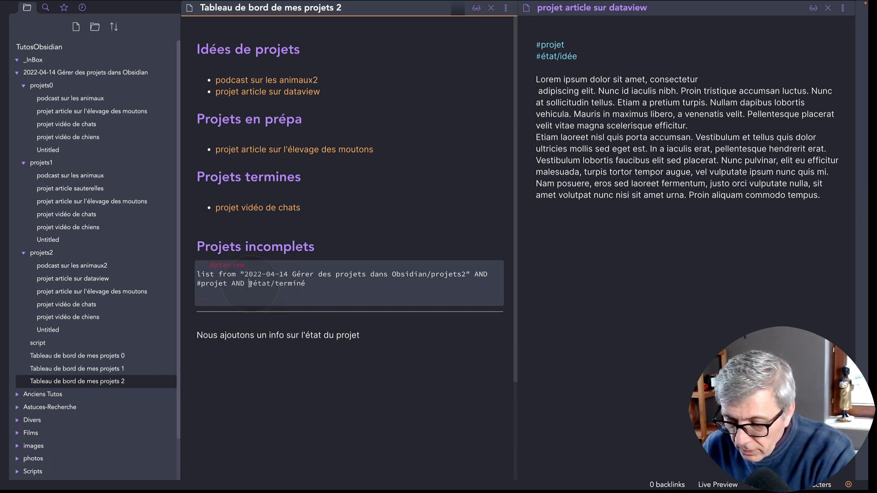
Change the status condition of the Projets incomplets query to !(#état) so it excludes notes with any #état tag
type("!")
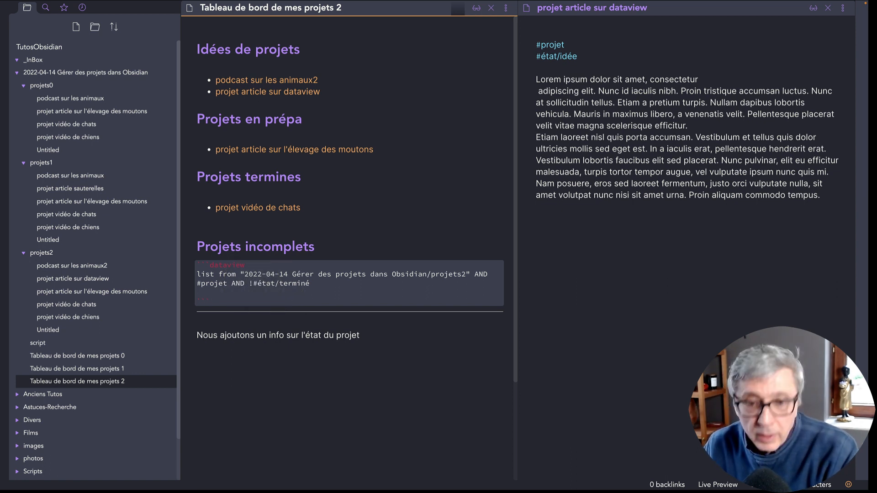
type("(")
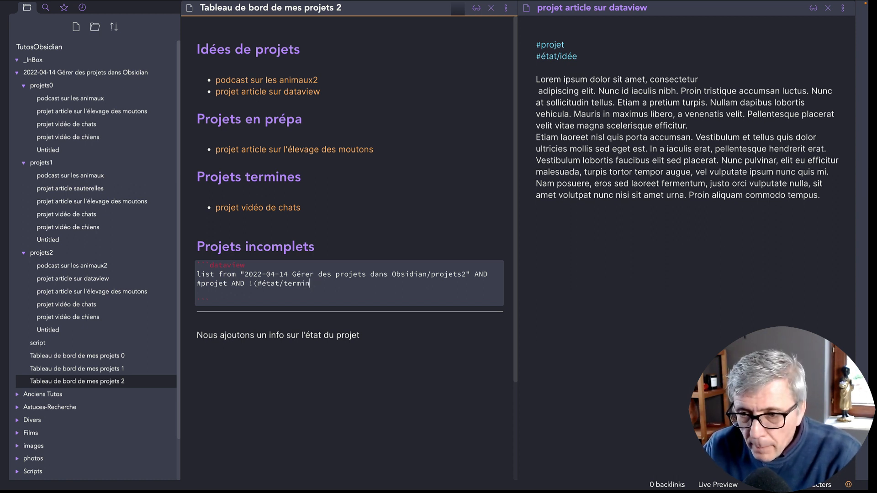
key("BackSpace")
key("BackSpace")
key("BackSpace")
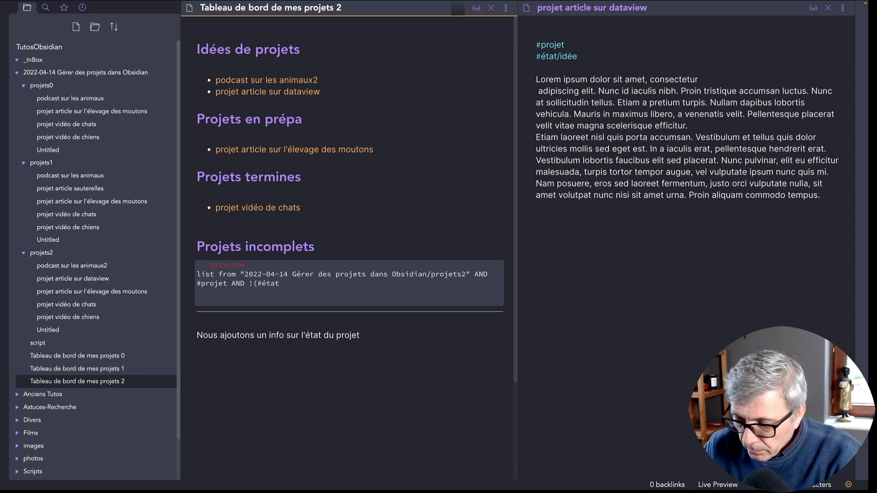
left_click(351, 173)
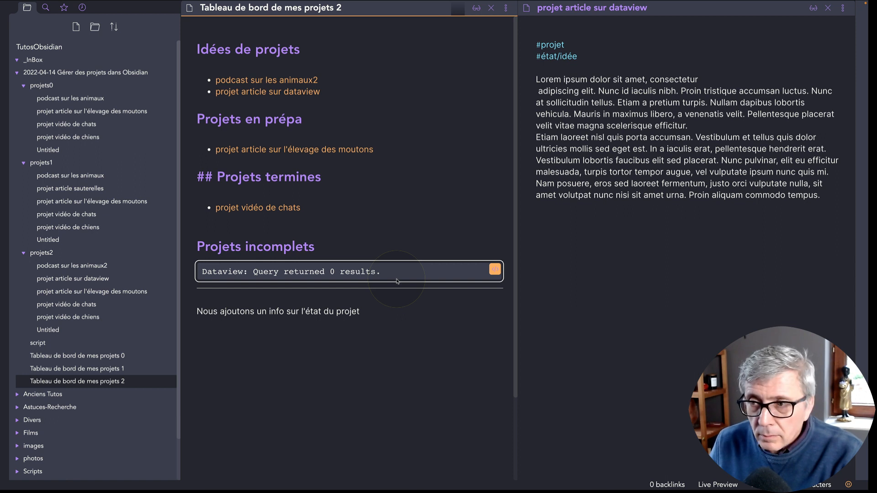
Remove the #état/idée tag from projet article sur dataview and return to the dashboard
left_click(574, 59)
left_click_drag(575, 60, 536, 60)
key("BackSpace")
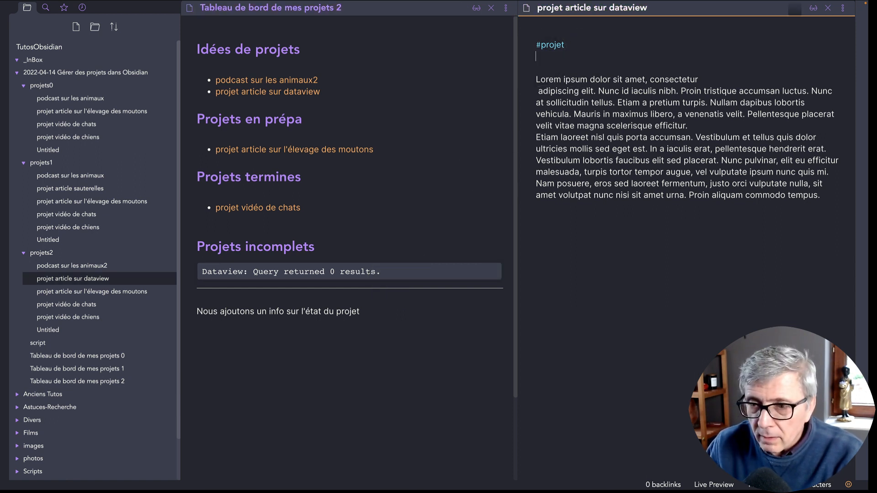
left_click(356, 212)
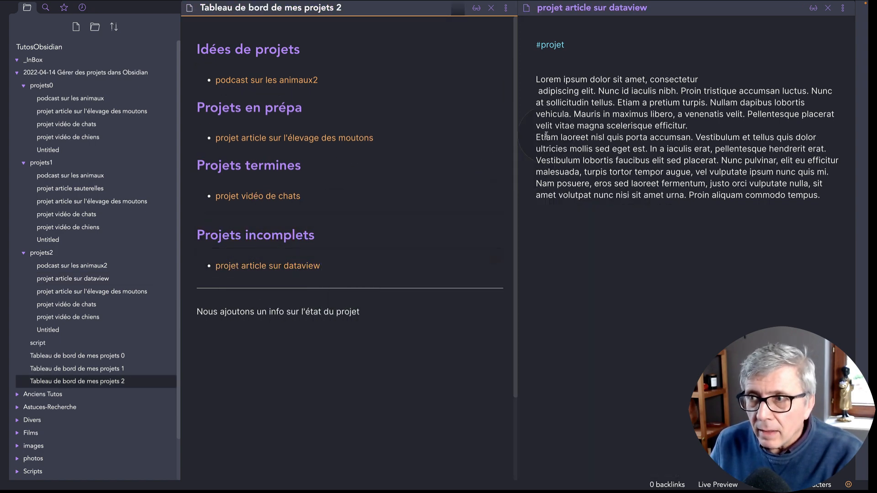
Put the #état/idée tag back below #projet in projet article sur dataview
left_click(552, 60)
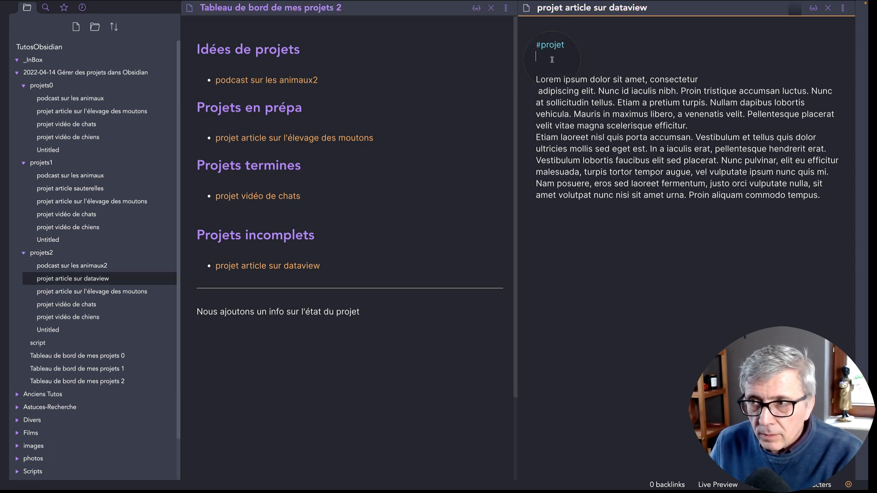
type("#ét")
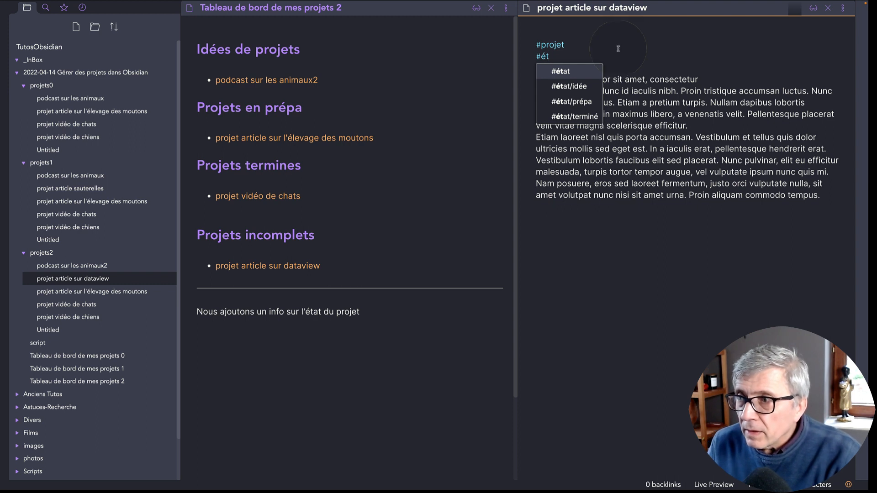
key("Down")
key("Return")
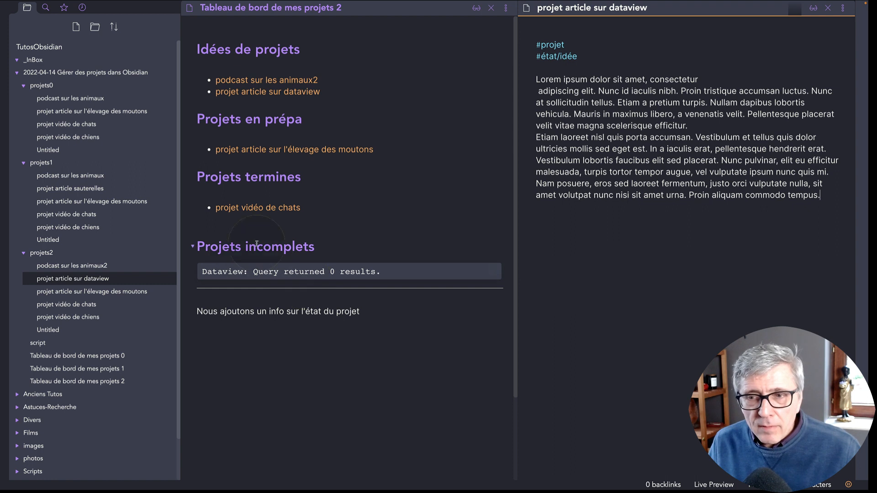
Delete the #état/idée tag from projet article sur dataview again, leaving only #projet
left_click_drag(578, 56, 536, 56)
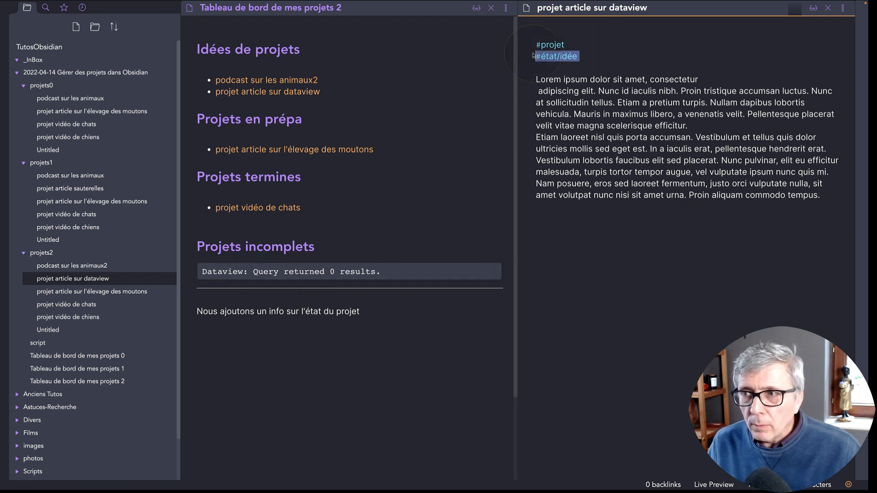
key("BackSpace")
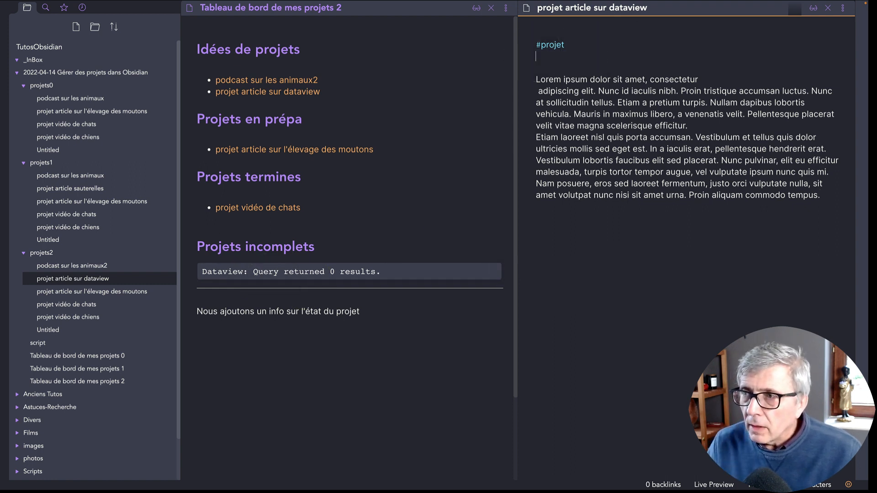
left_click(626, 247)
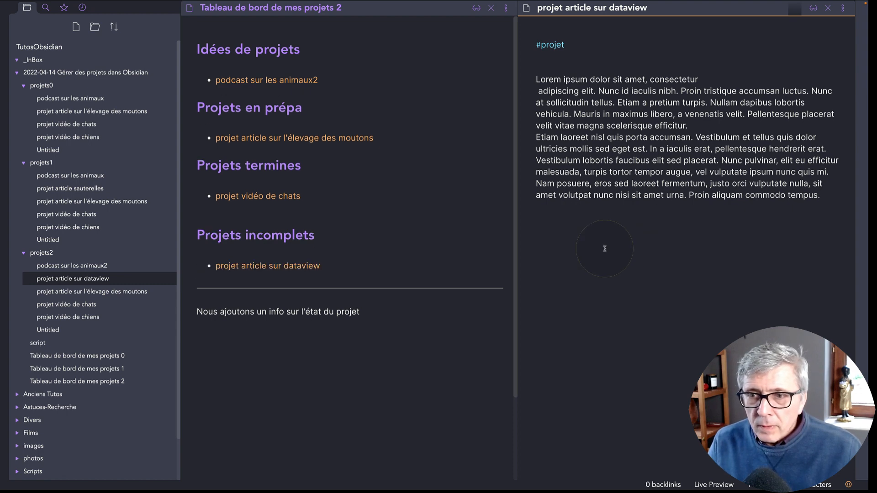
Open projet article sur dataview from the dashboard's Projets incomplets list and add the tag #état/prépa below #projet
mouse_move(291, 272)
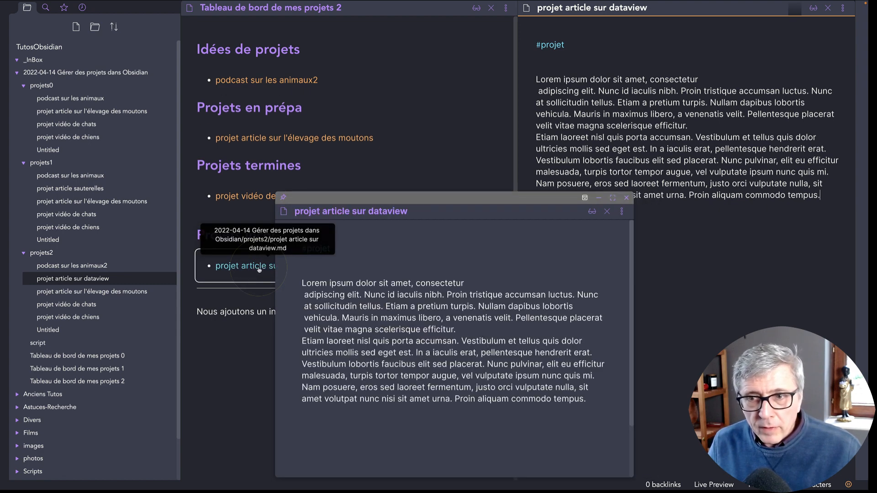
left_click(255, 266)
left_click(220, 65)
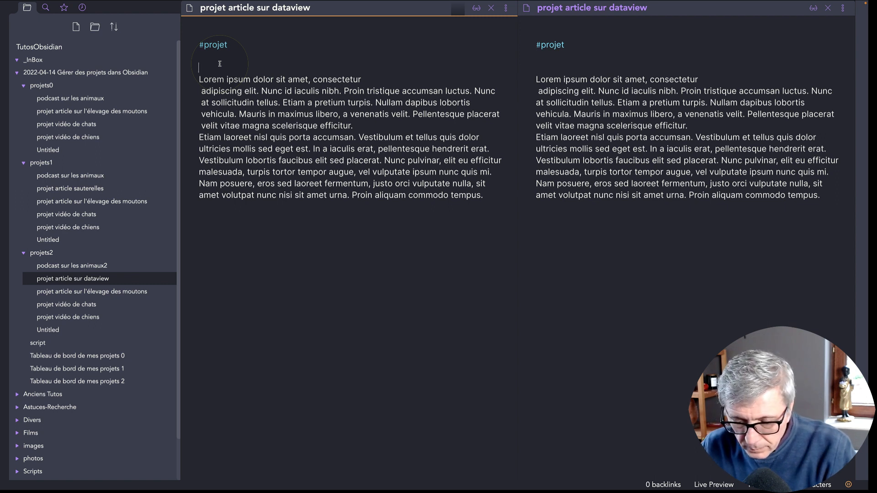
type("#")
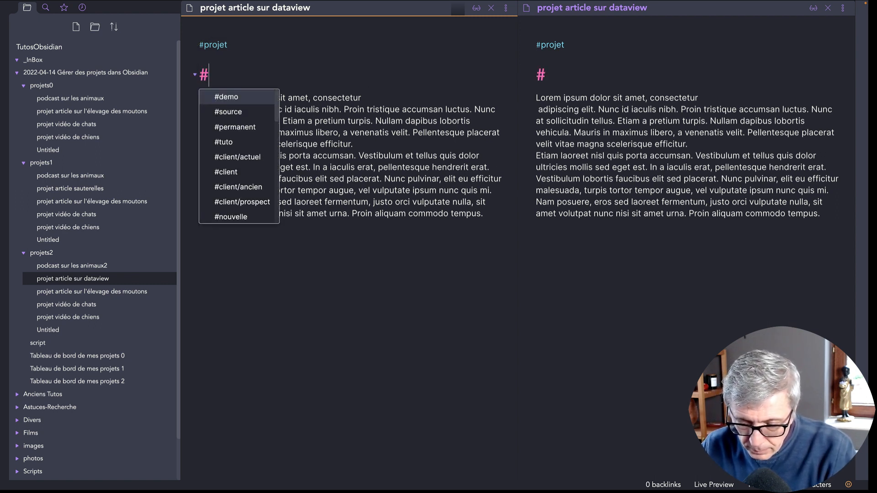
type("ét")
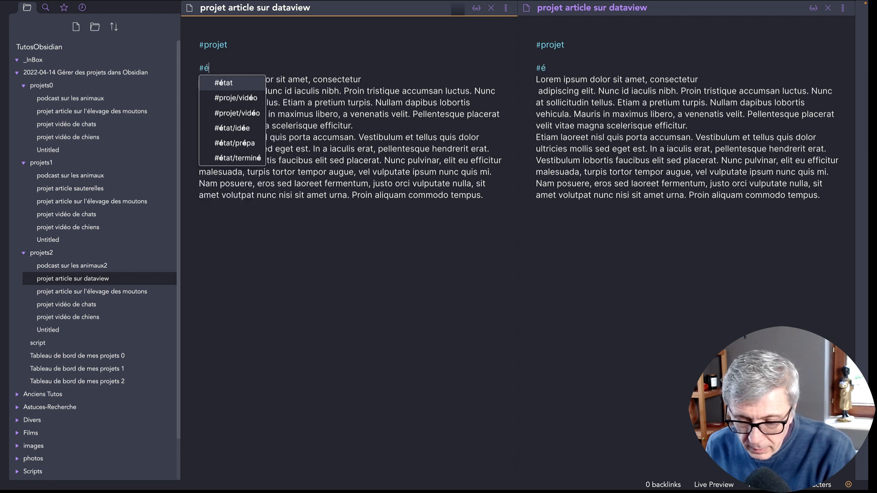
key("Down")
key("Down")
key("Return")
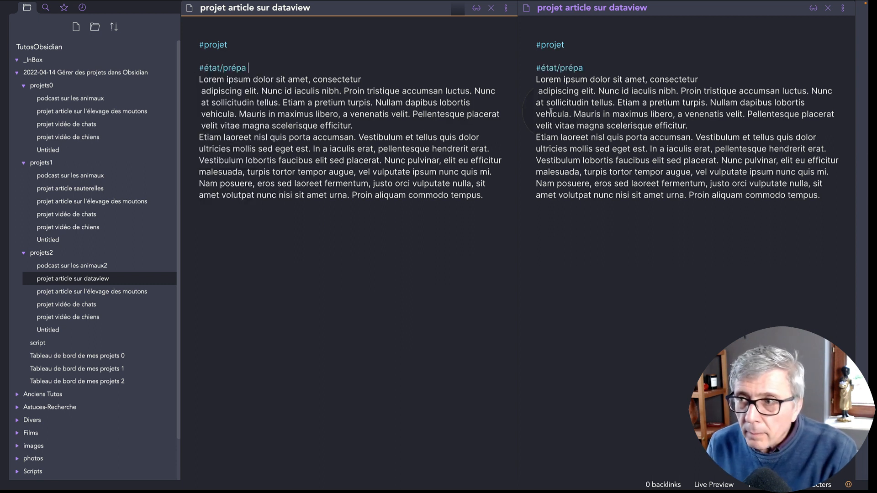
Display Tableau de bord de mes projets 2 beside the note and preview podcast sur les animaux2 from its ideas list
left_click(756, 44)
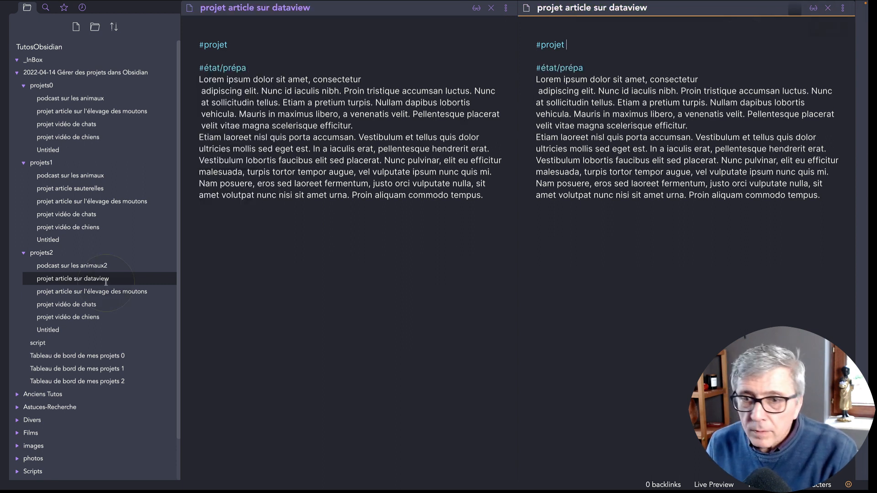
left_click(155, 381)
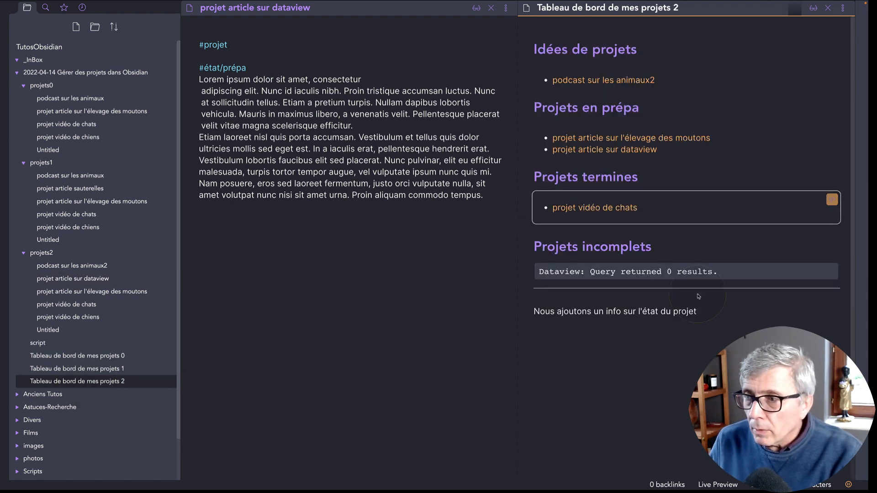
left_click(355, 297)
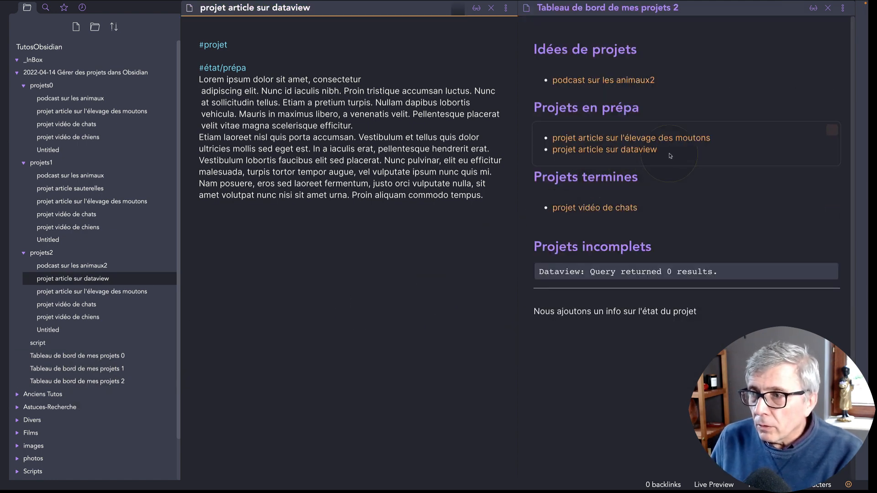
mouse_move(644, 150)
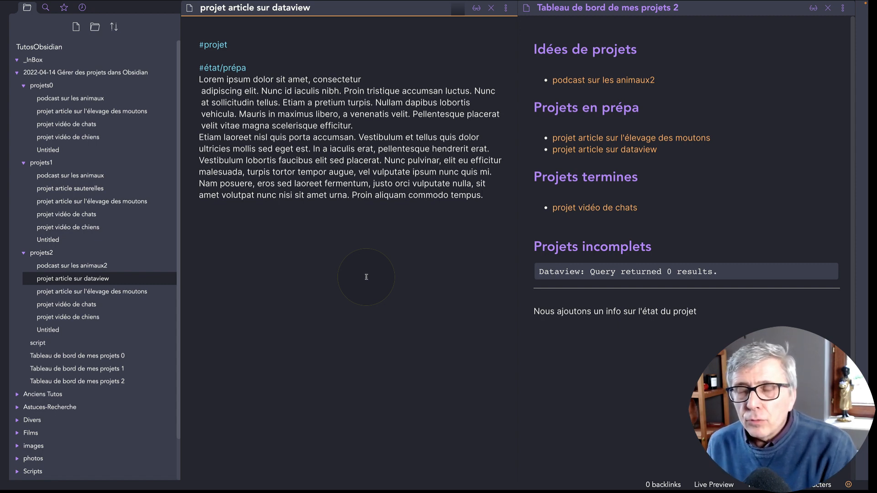
mouse_move(602, 78)
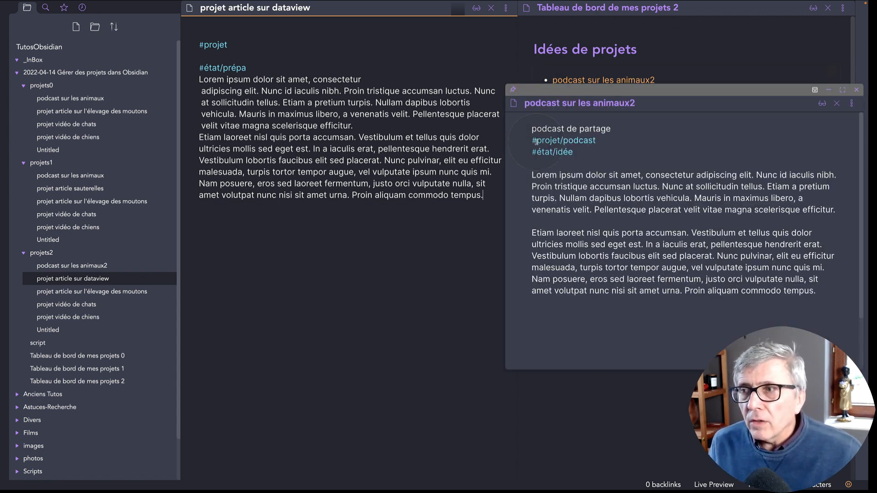